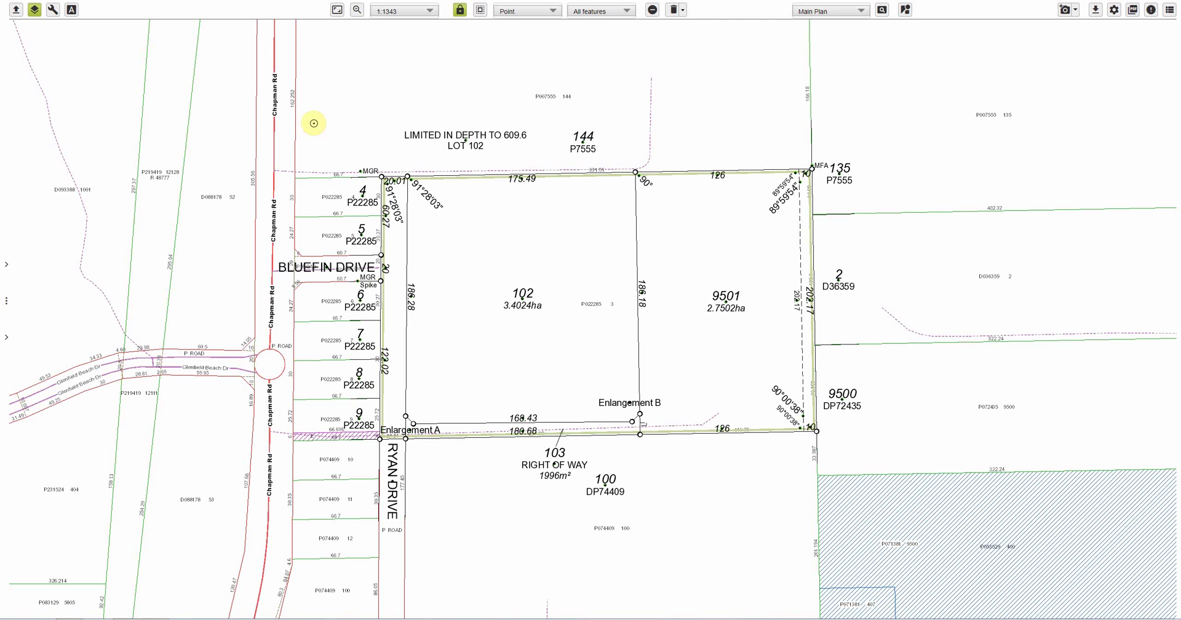
Step: Open the survey data import and check the available file types, keeping CSD as the type
click(16, 9)
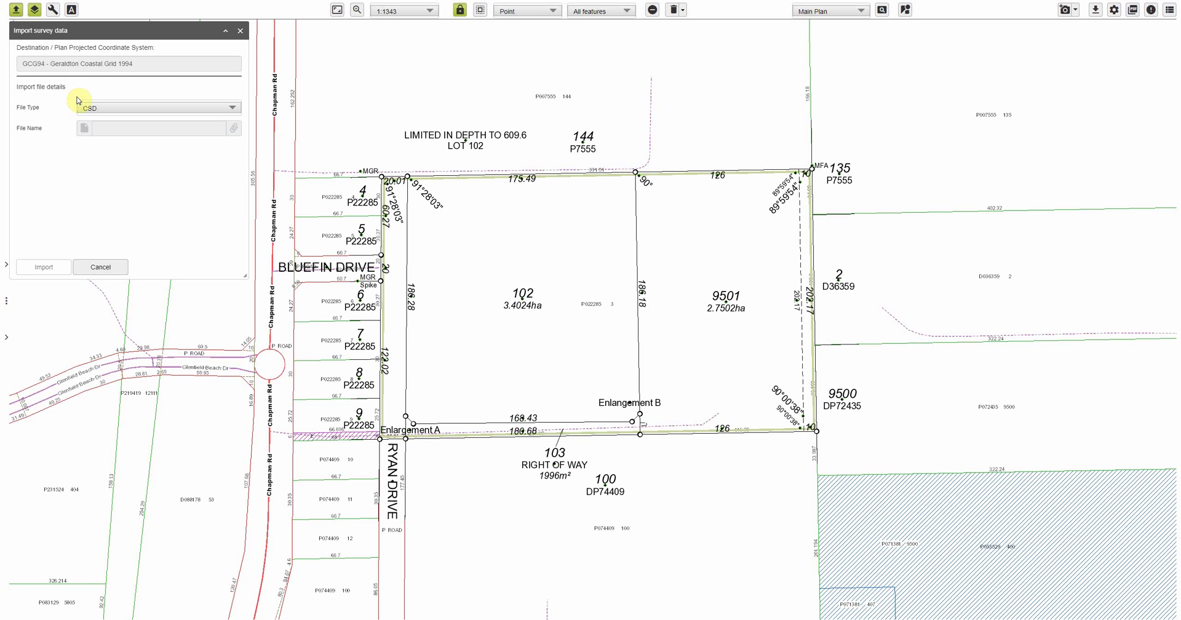
click(90, 109)
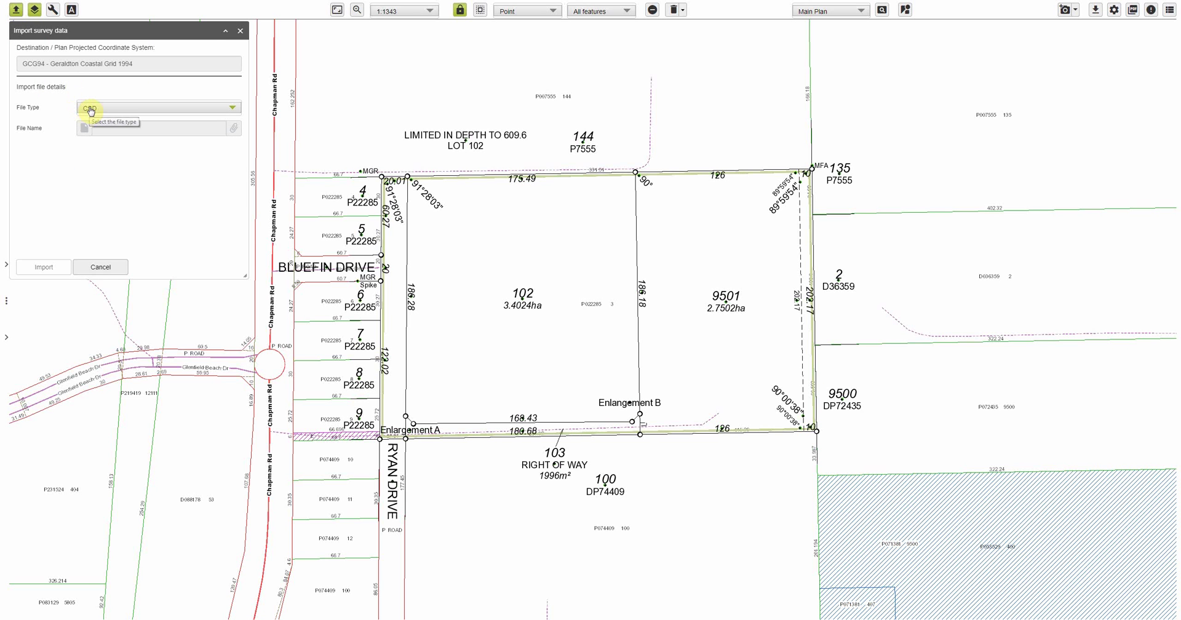
click(105, 109)
click(106, 110)
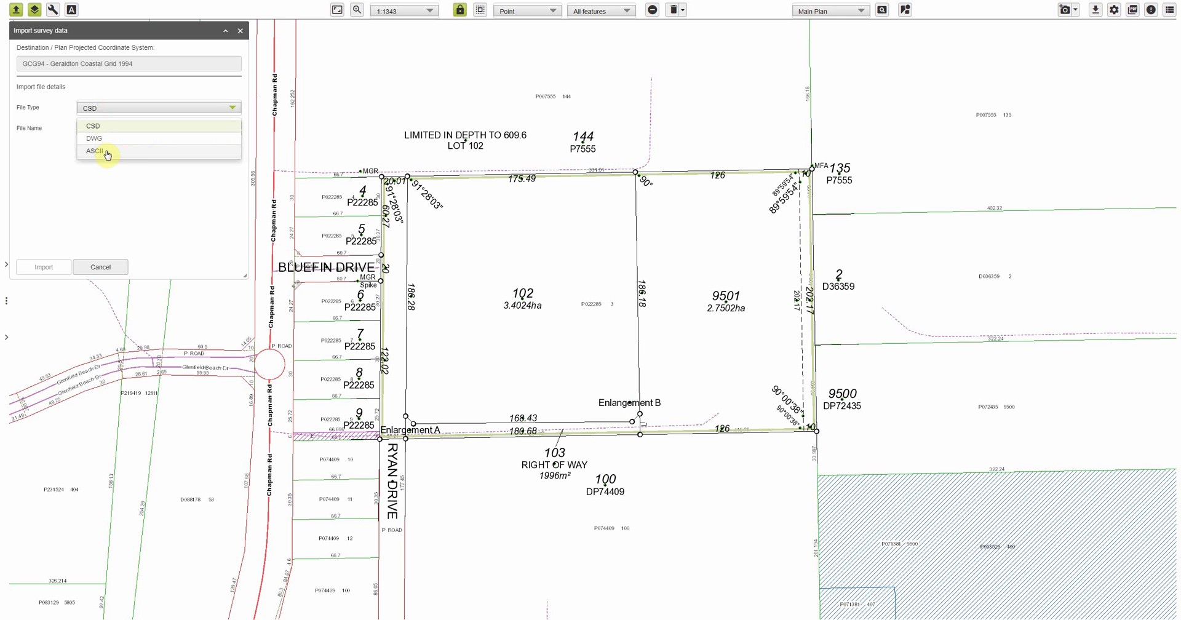
click(104, 110)
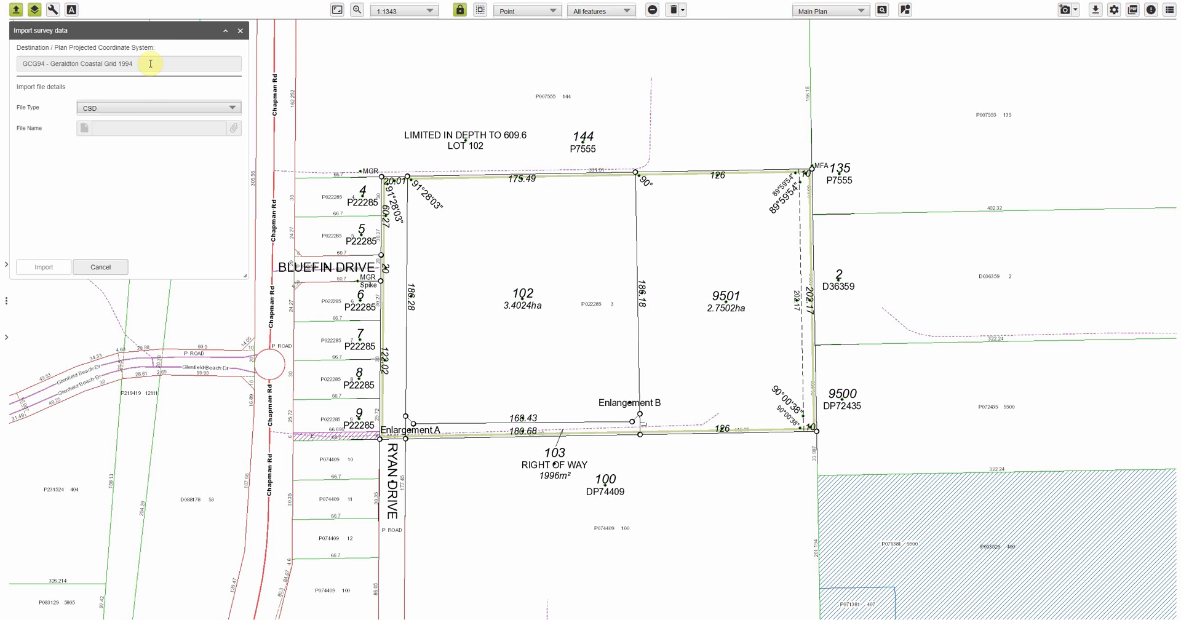
Step: Upload the file "DEMO - lots road fmr tenure int.csd" and import it into the plan
click(138, 130)
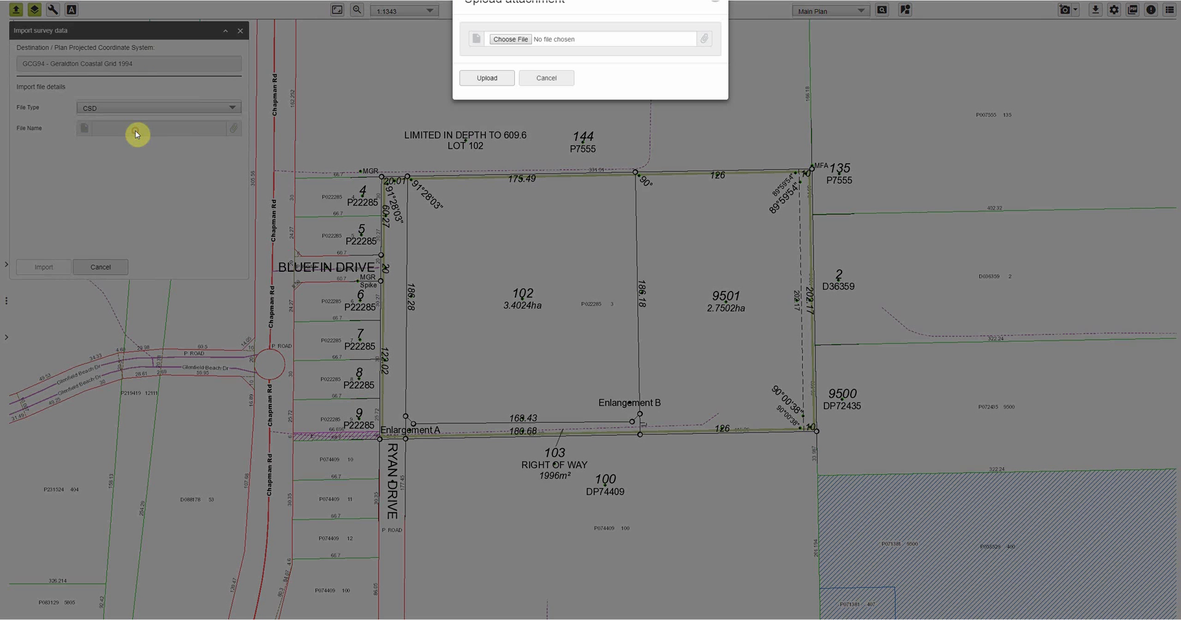
click(510, 44)
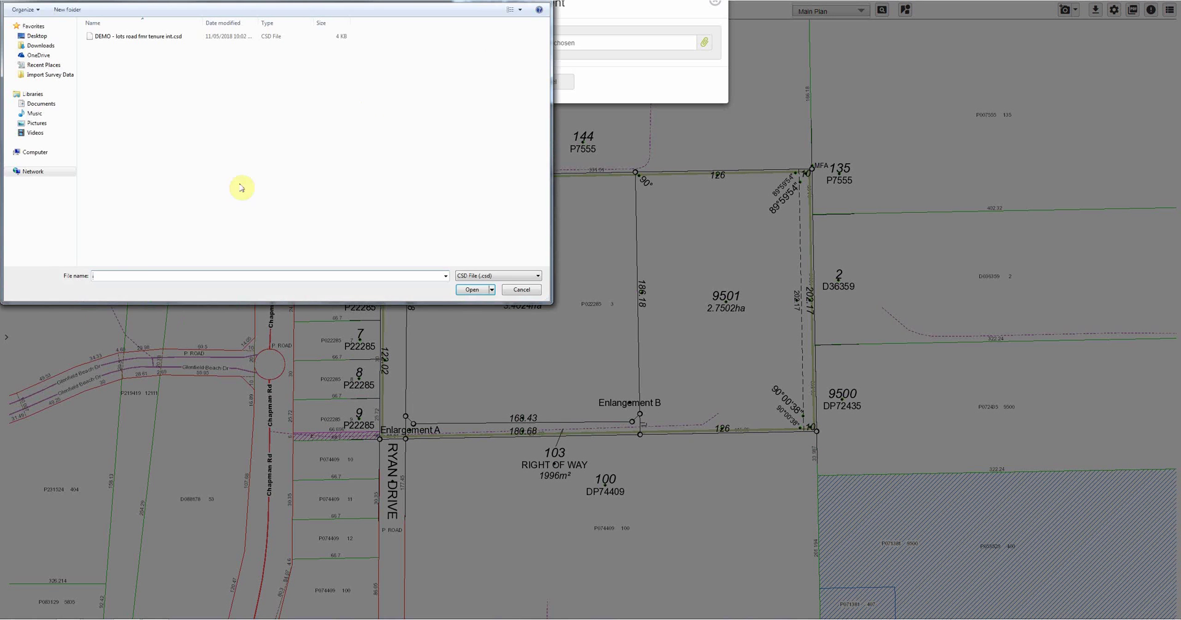
click(139, 37)
click(474, 288)
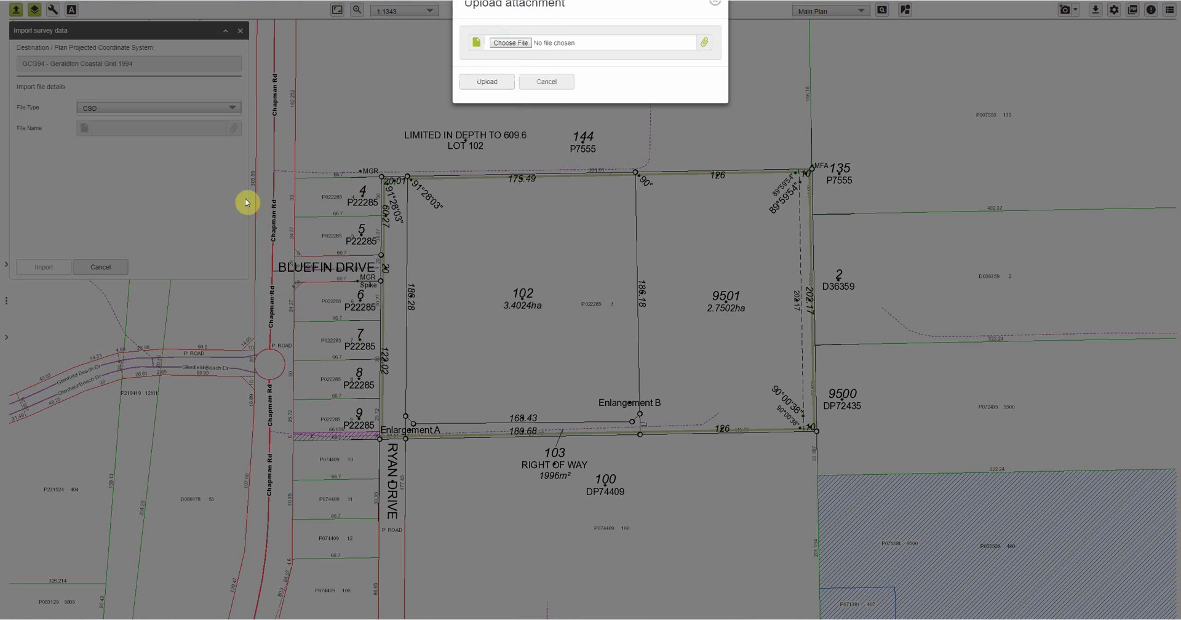
click(501, 82)
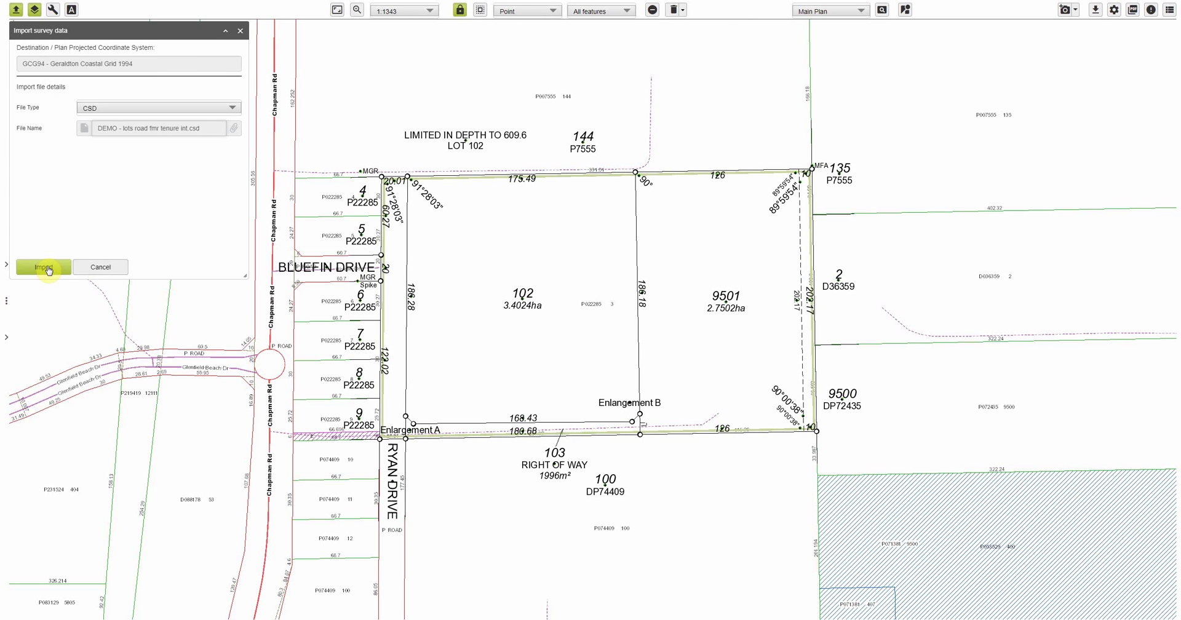
click(47, 268)
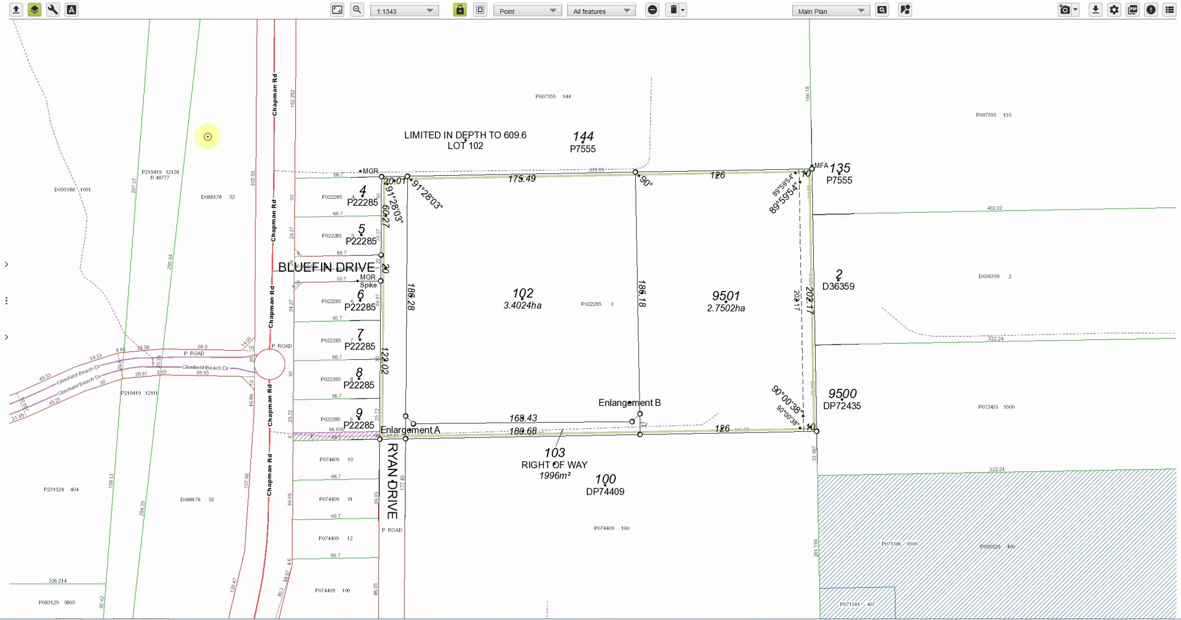
Step: Toggle the surrounding cadastral background map and leave it hidden so only the plan's own features are displayed
click(35, 11)
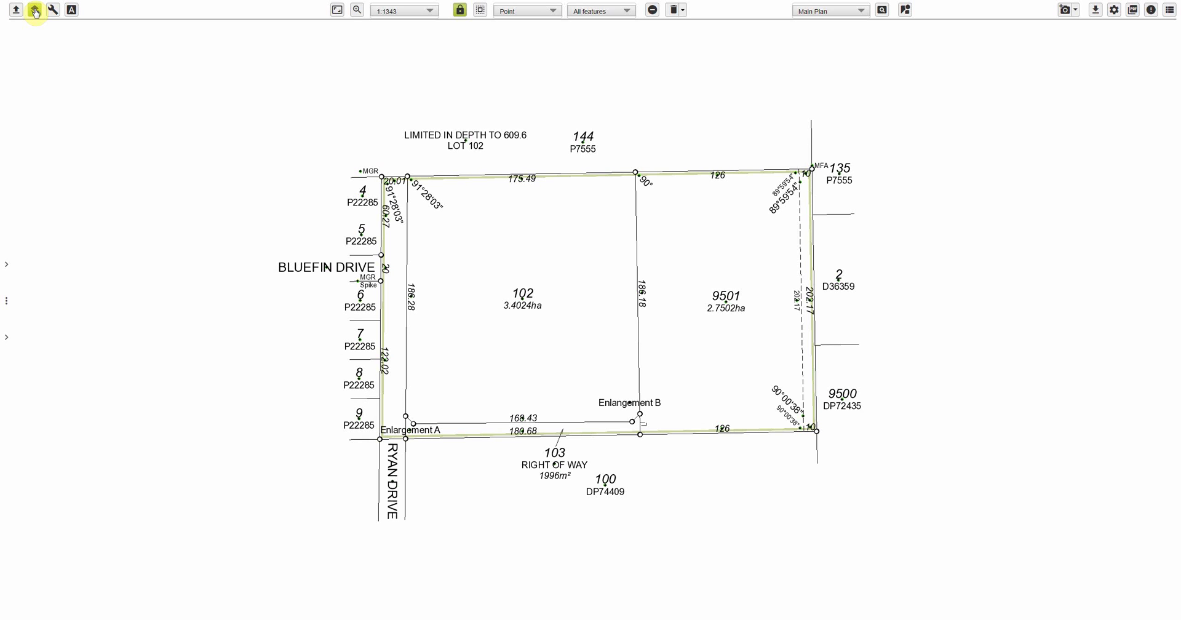
click(36, 11)
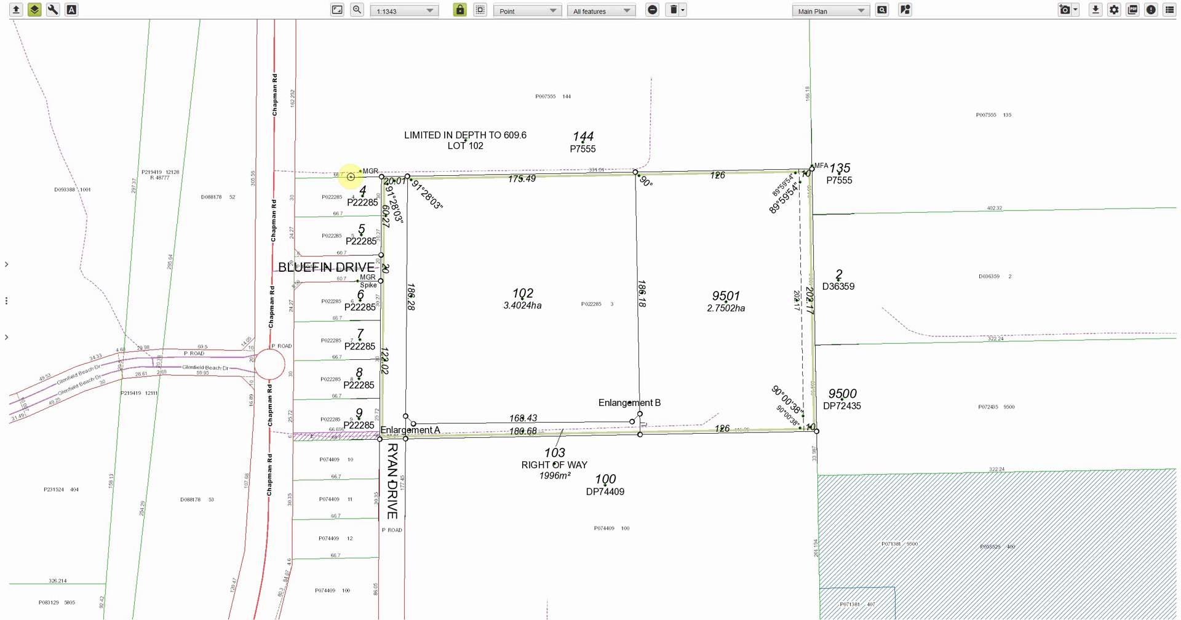
click(35, 10)
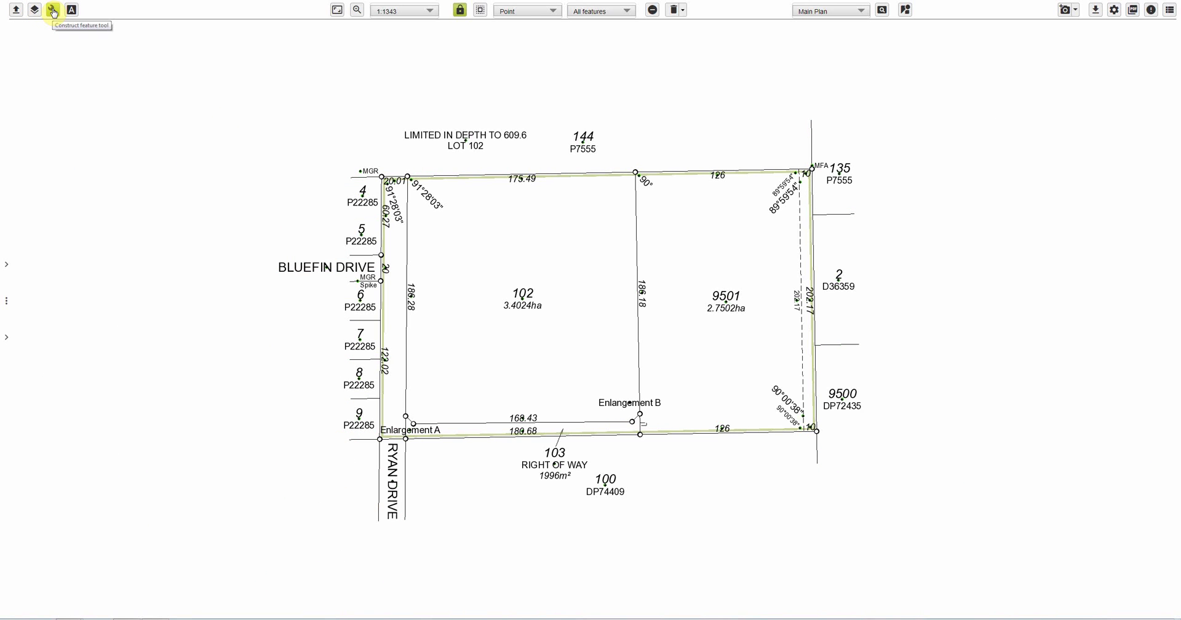
Step: Examine the point construction fields for the Cadastral Point Unmarked type, and close the construction tools without creating a point
click(53, 10)
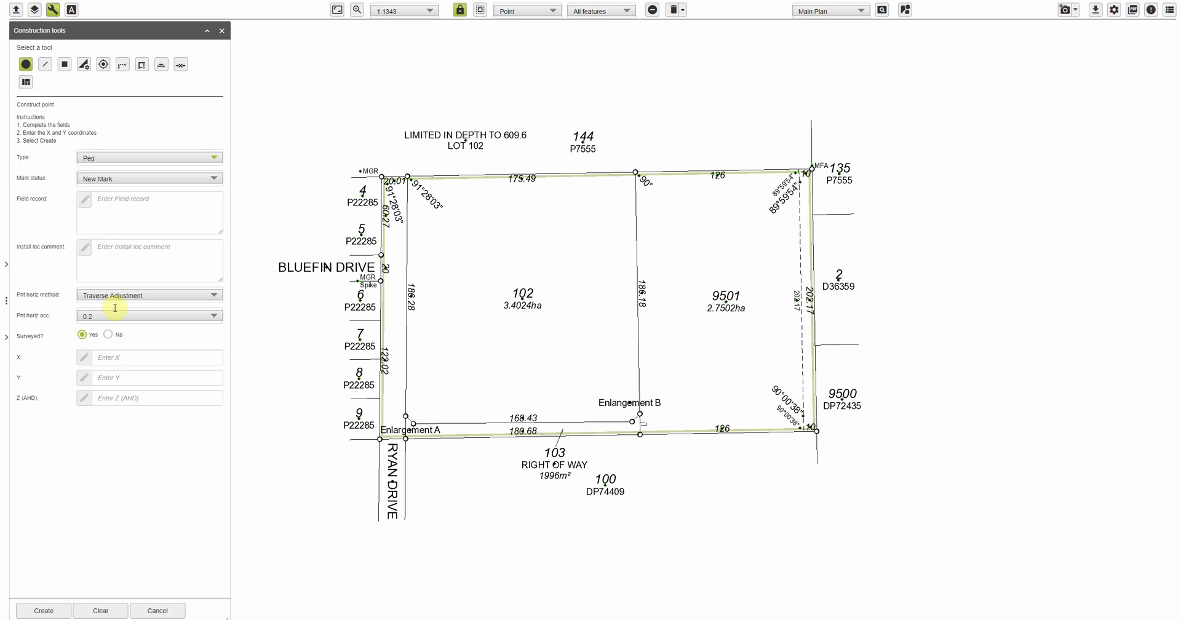
click(101, 159)
drag(219, 184, 219, 229)
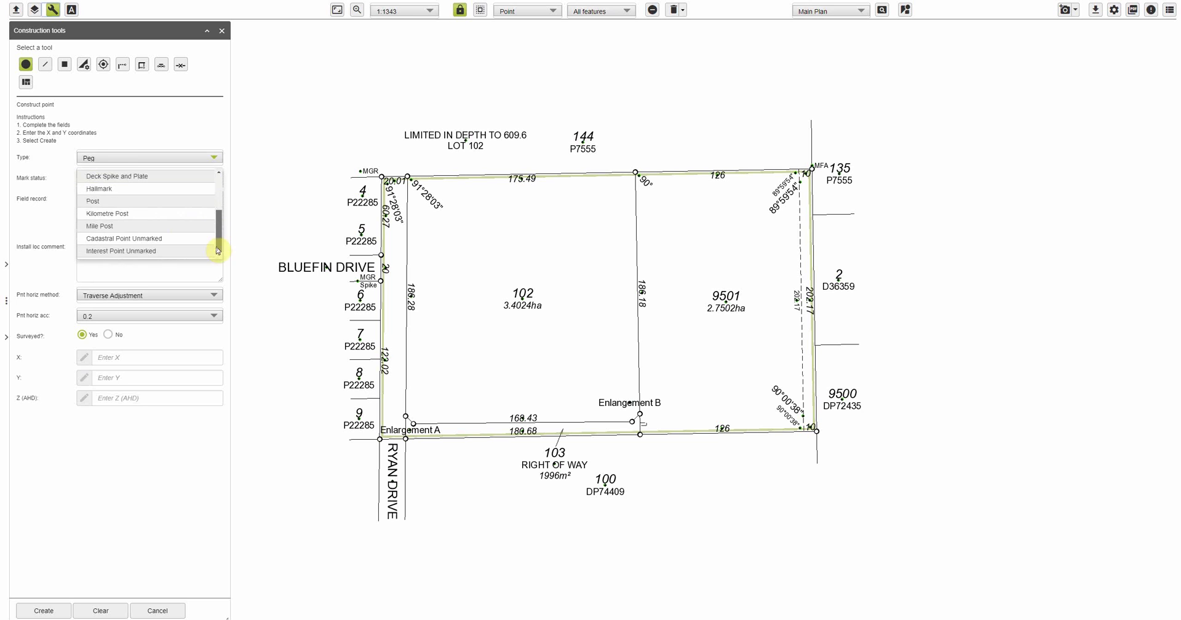
click(114, 240)
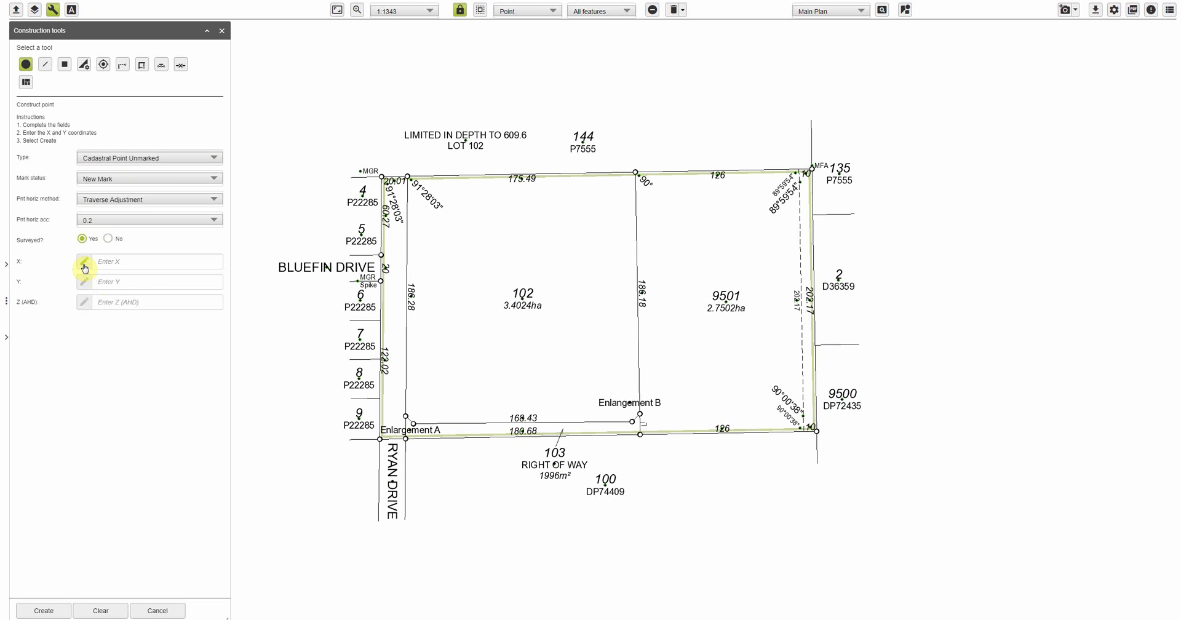
click(222, 30)
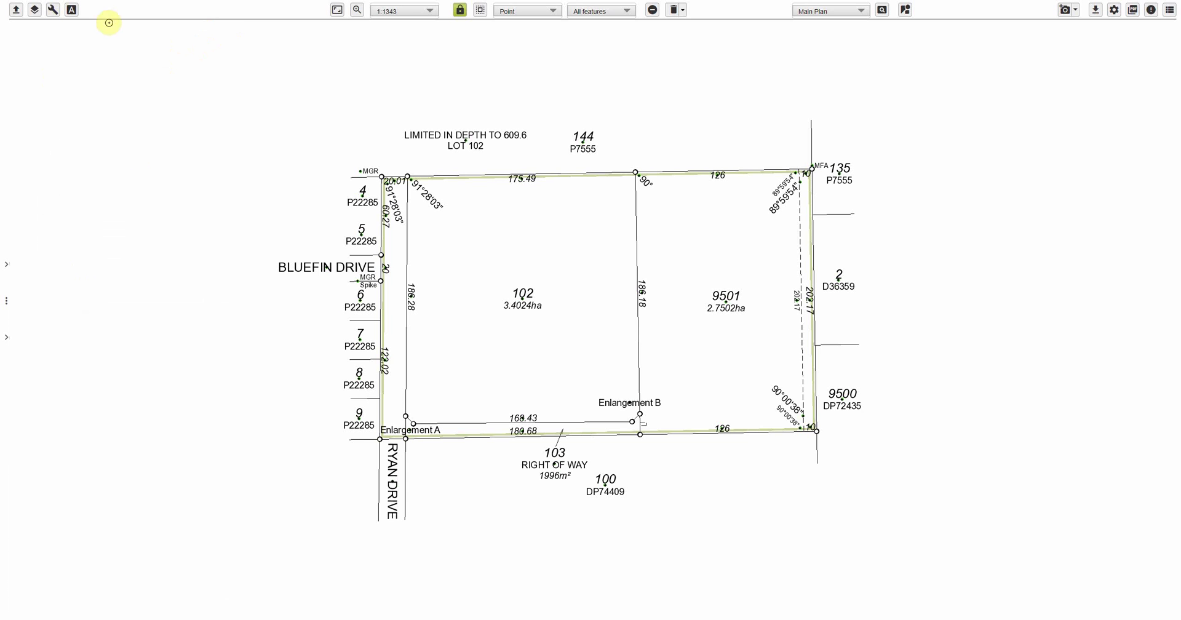
Step: Examine the annotation creation fields for Survey Sheet Notation and Abuttal Lot, and the edit fields of the lot 4 abuttal annotation
click(71, 10)
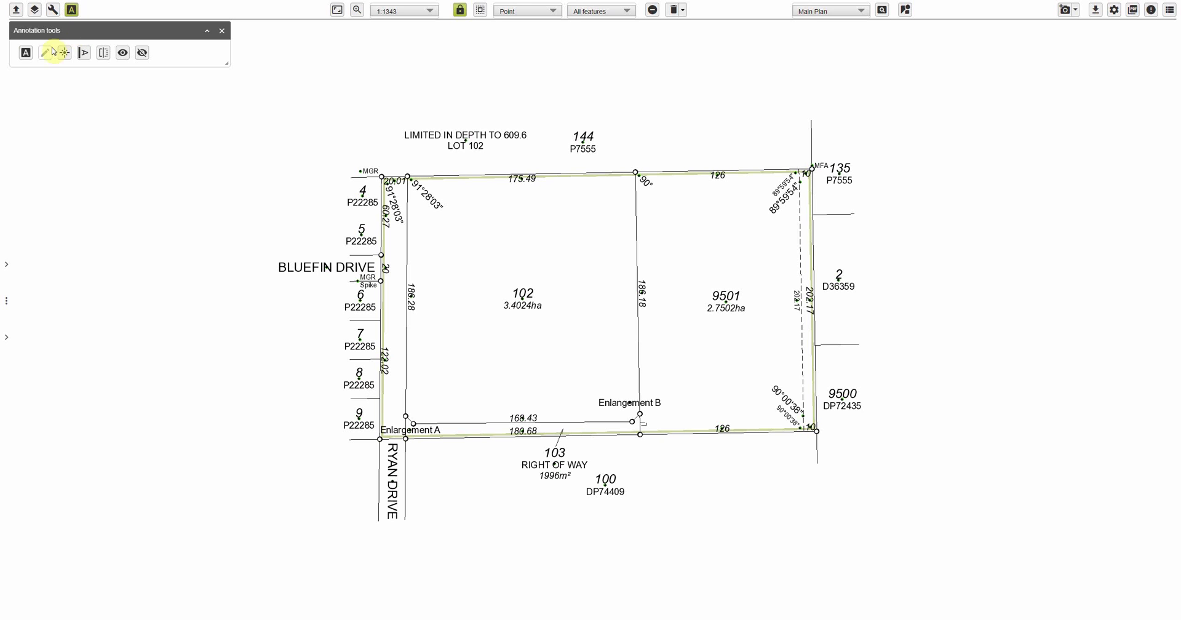
click(25, 54)
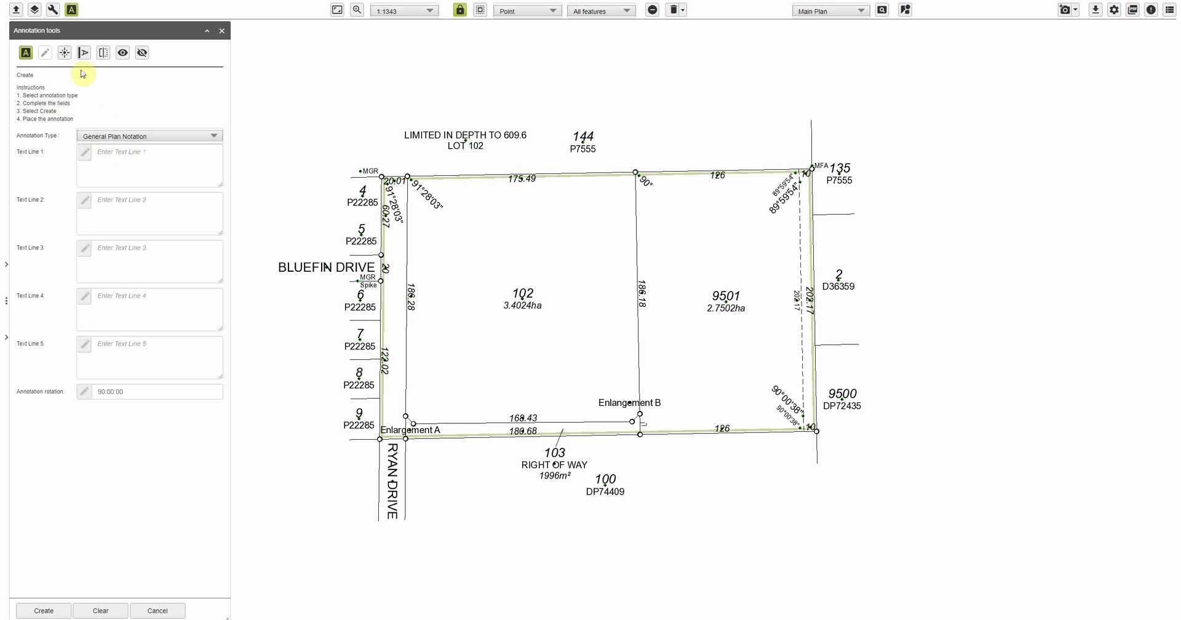
click(126, 138)
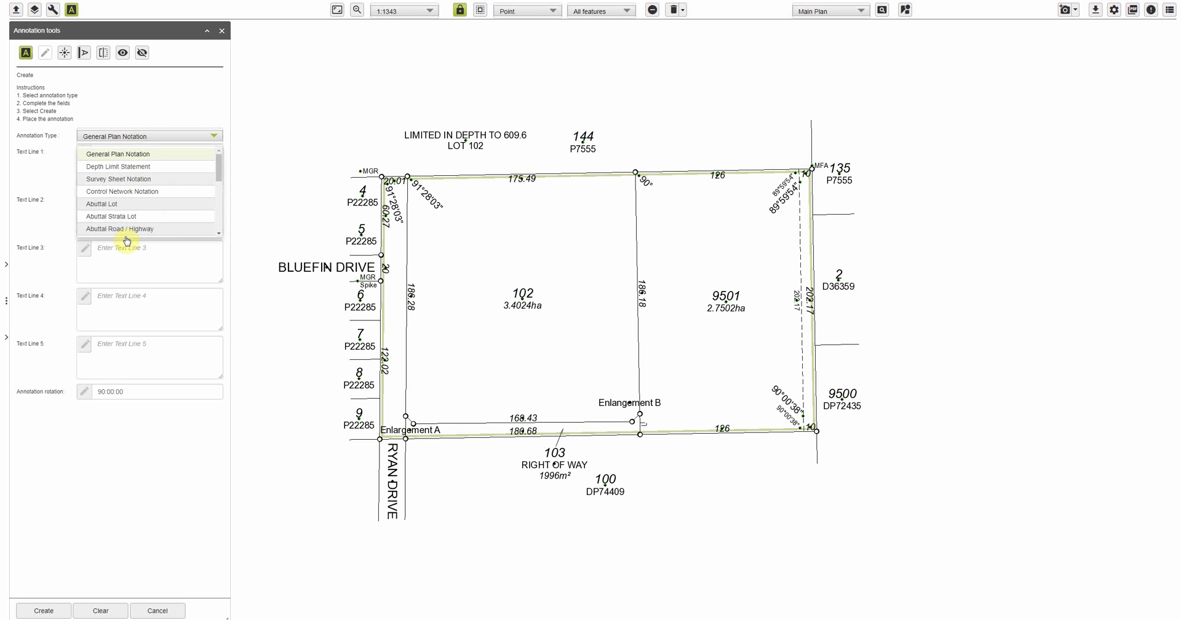
mouse_move(219, 174)
mouse_down()
mouse_move(220, 232)
mouse_move(220, 158)
mouse_up()
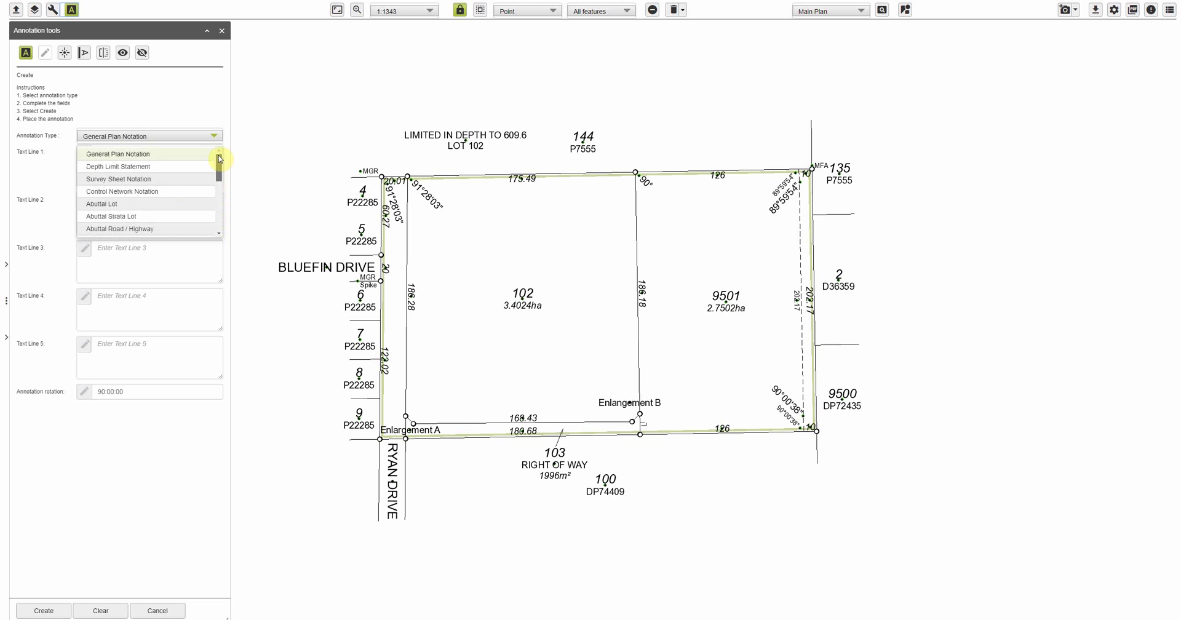
click(134, 178)
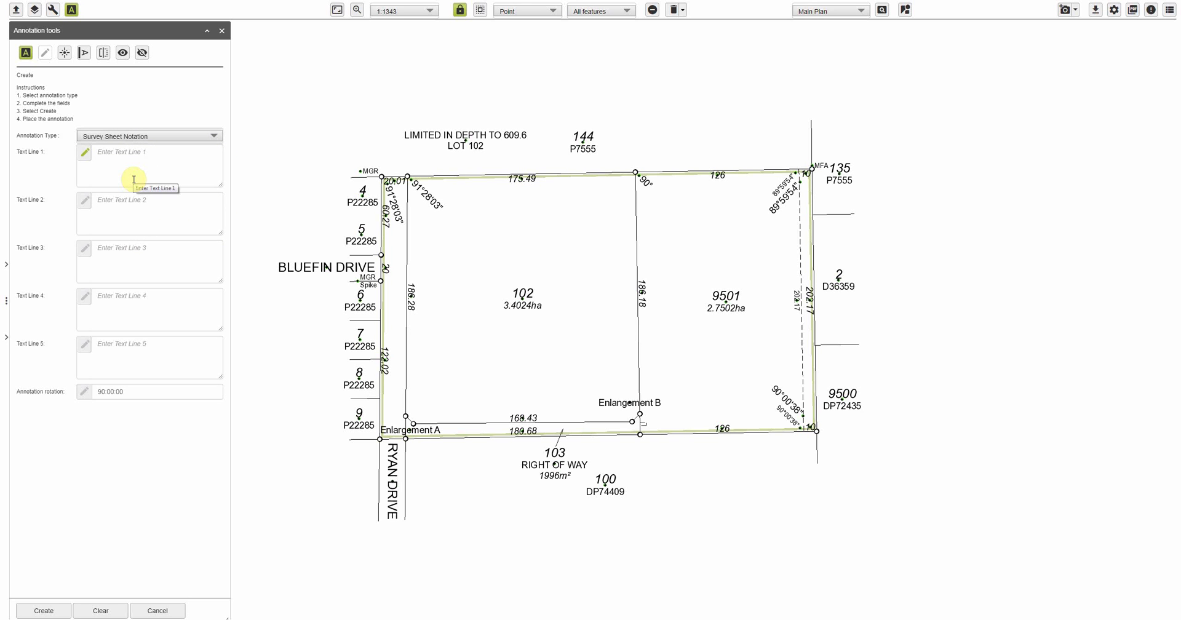
click(140, 136)
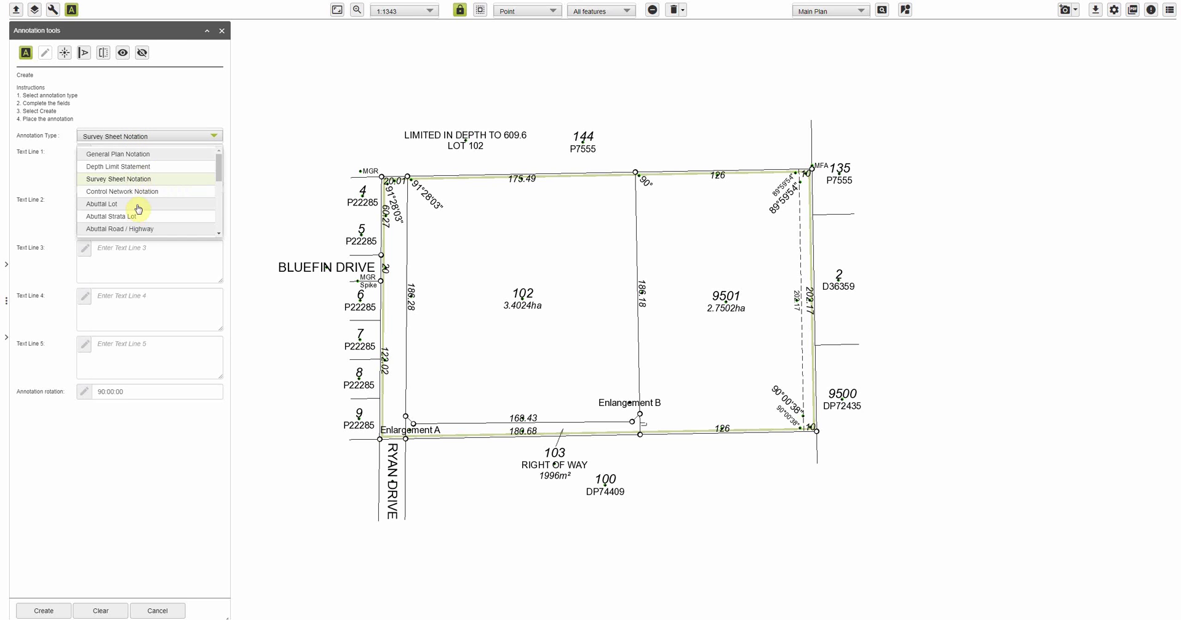
click(138, 205)
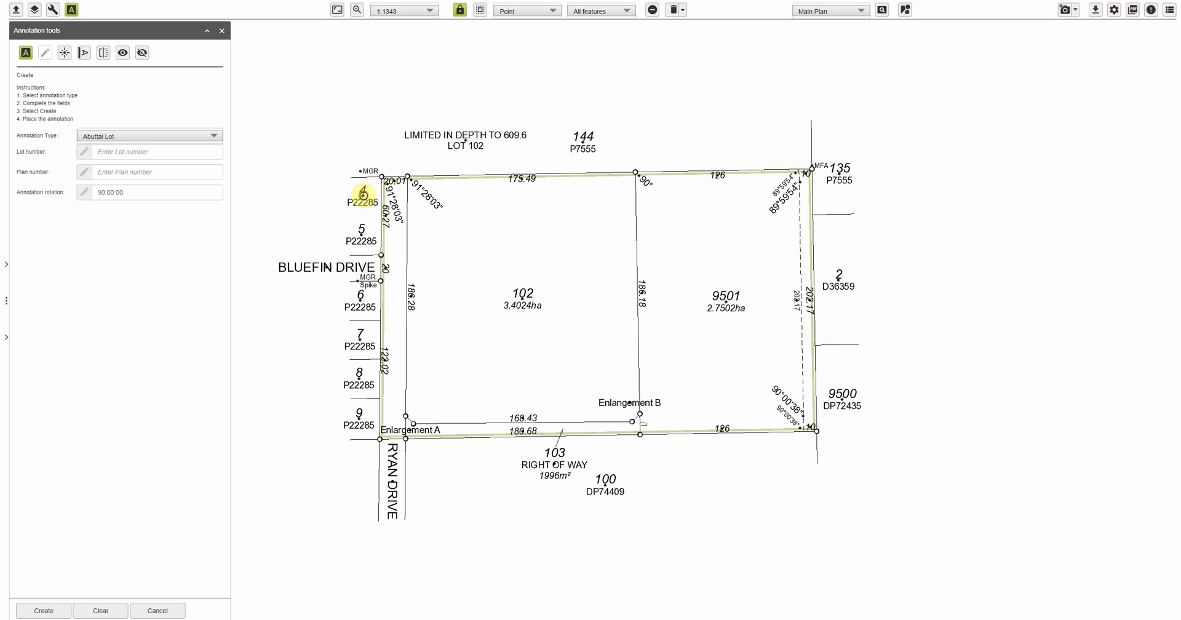
click(45, 52)
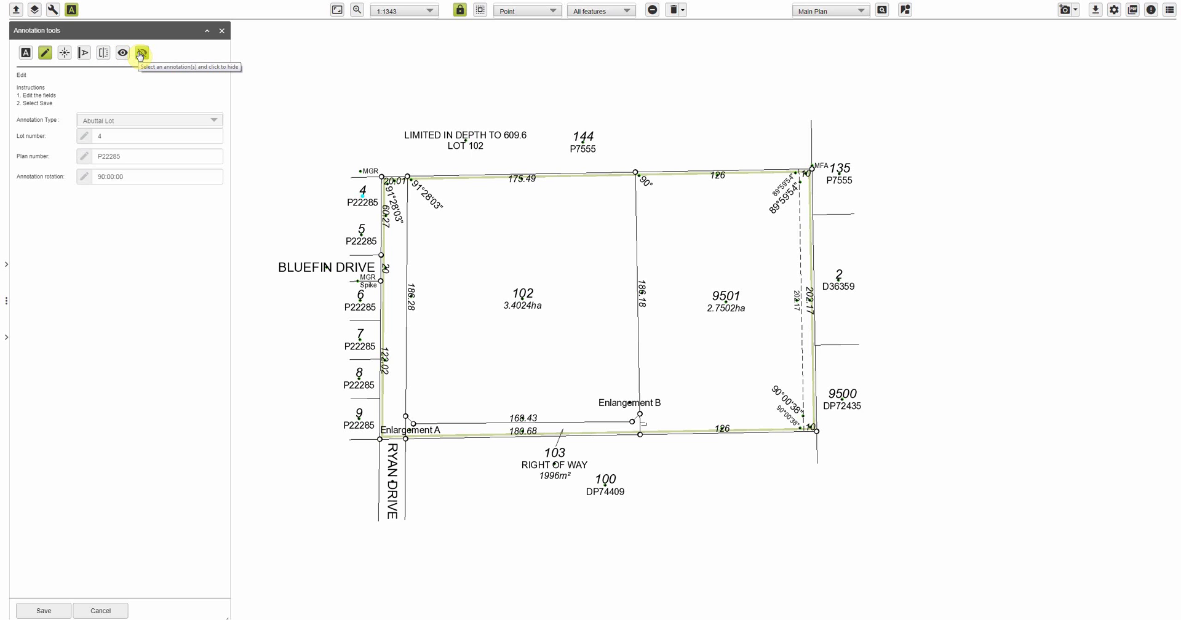
click(222, 31)
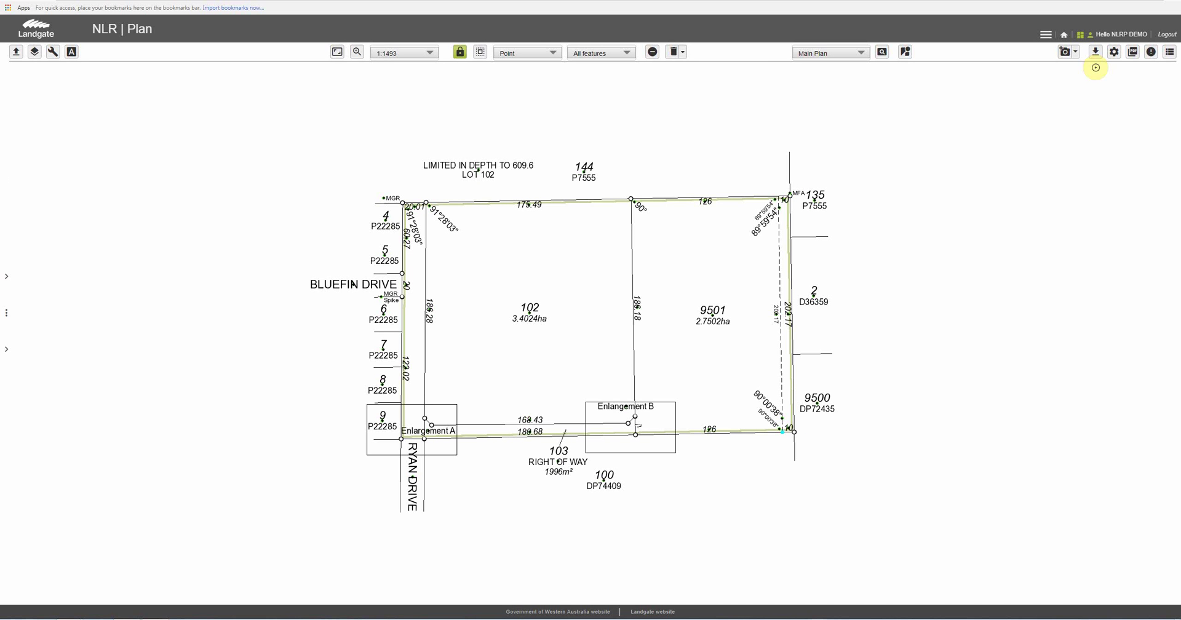
Step: Review the plan's geometry attributes in the Attribute viewer, going through the point, line, polygon and remaining feature types
click(1170, 54)
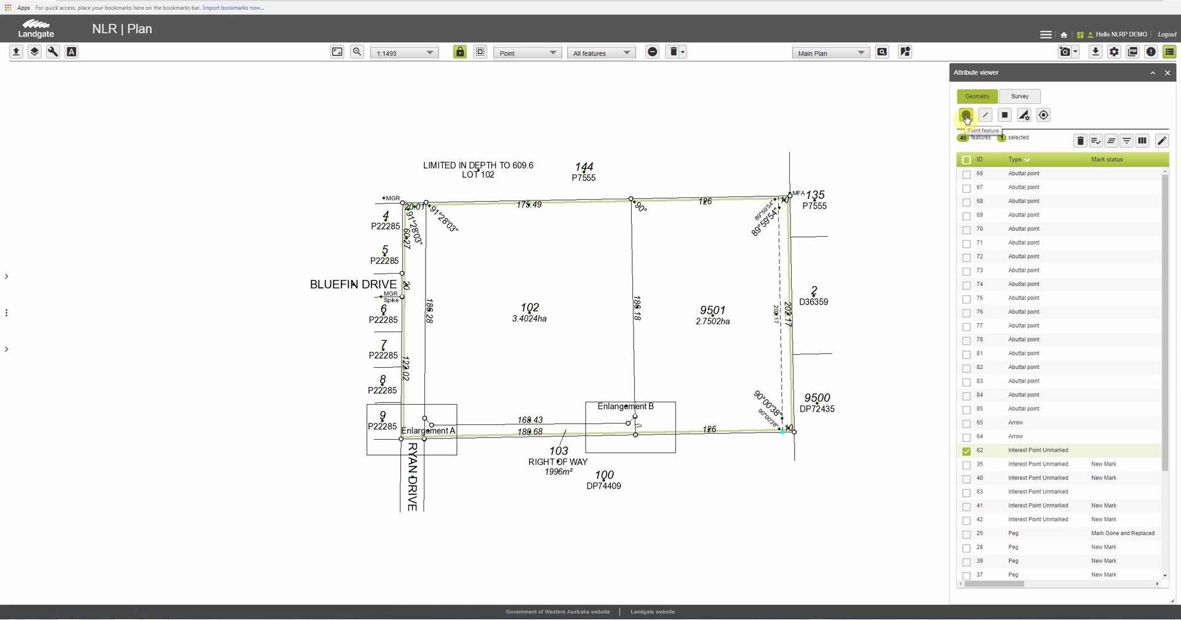
click(984, 116)
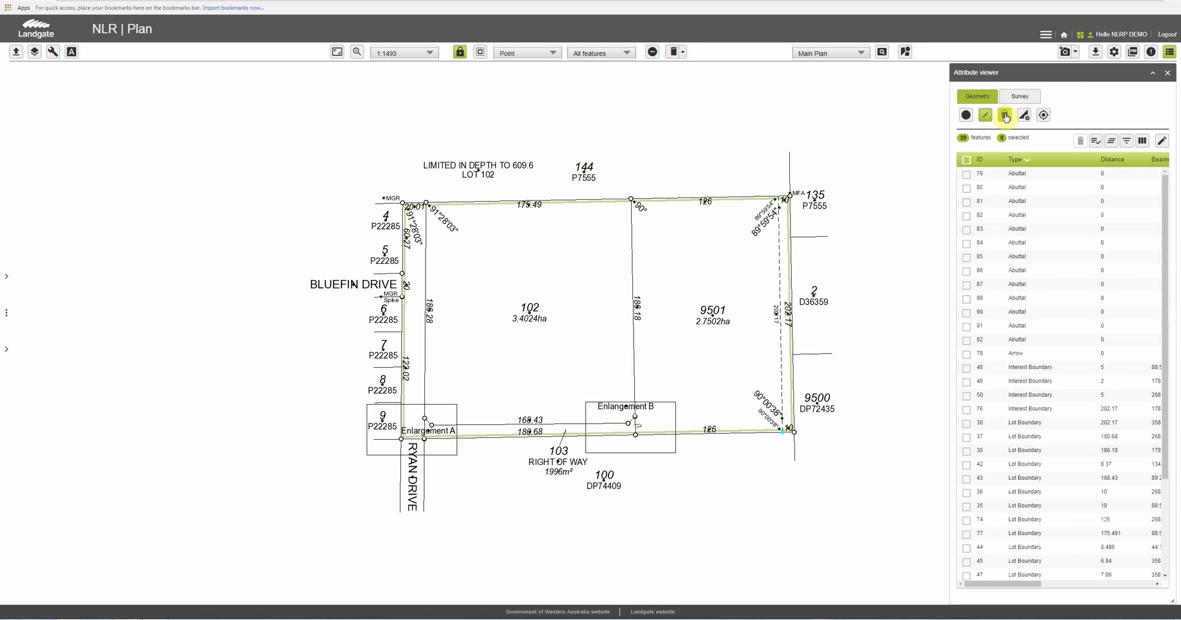
click(1004, 115)
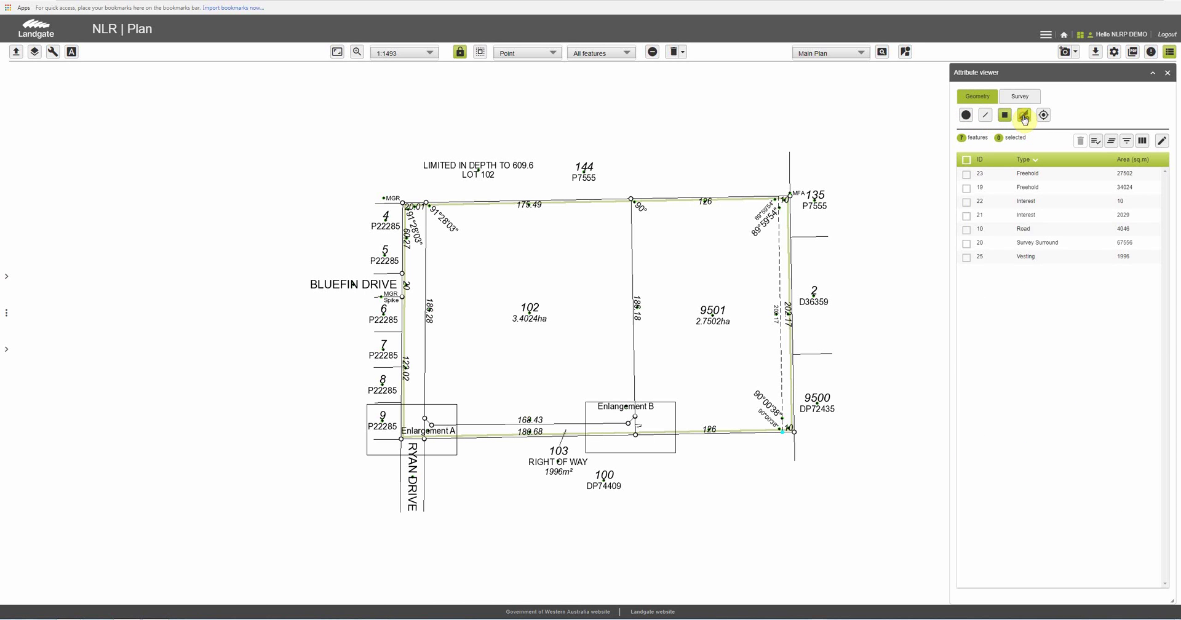
click(1024, 116)
click(1044, 115)
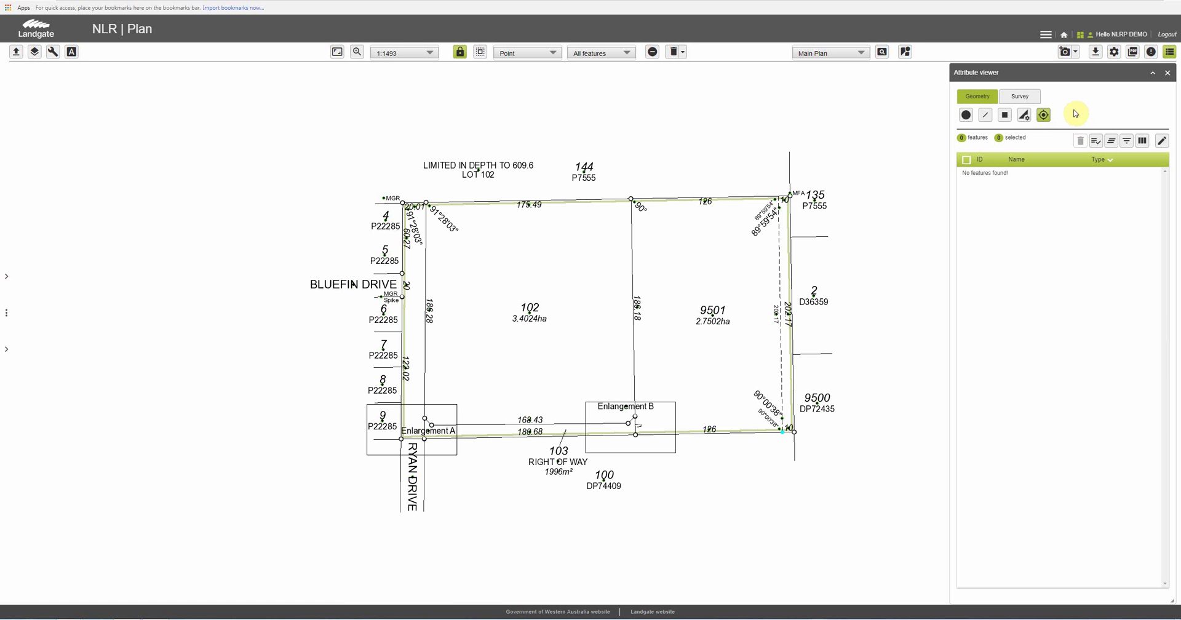
Step: Review the survey attributes for lots, roads and interests, and close the Attribute viewer
click(1022, 97)
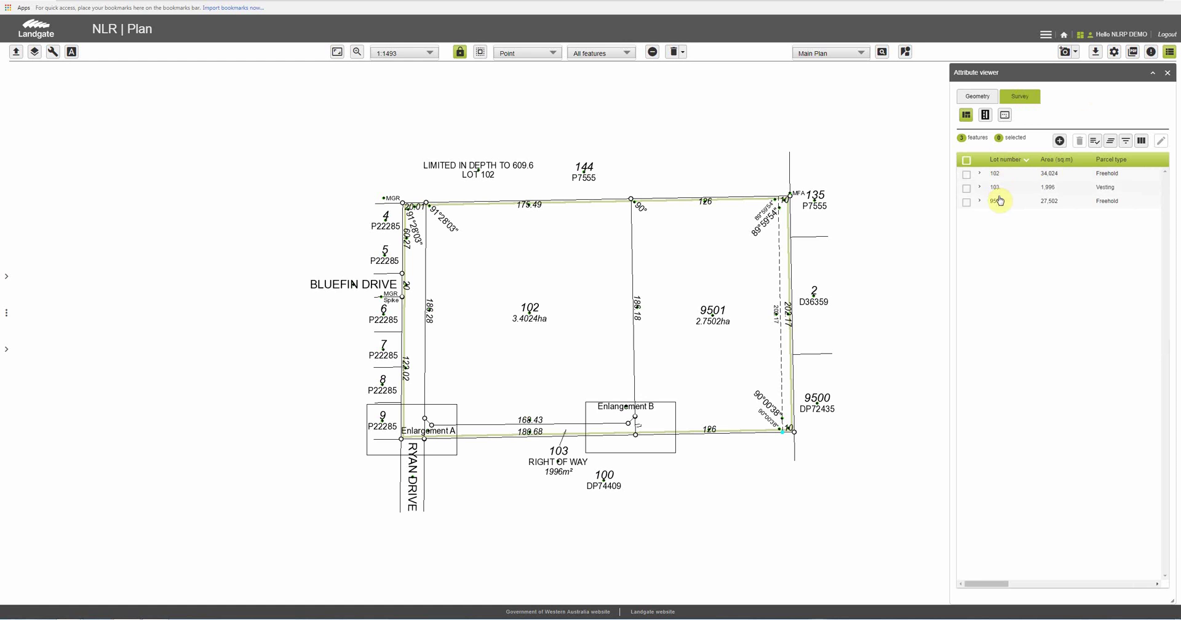
click(986, 115)
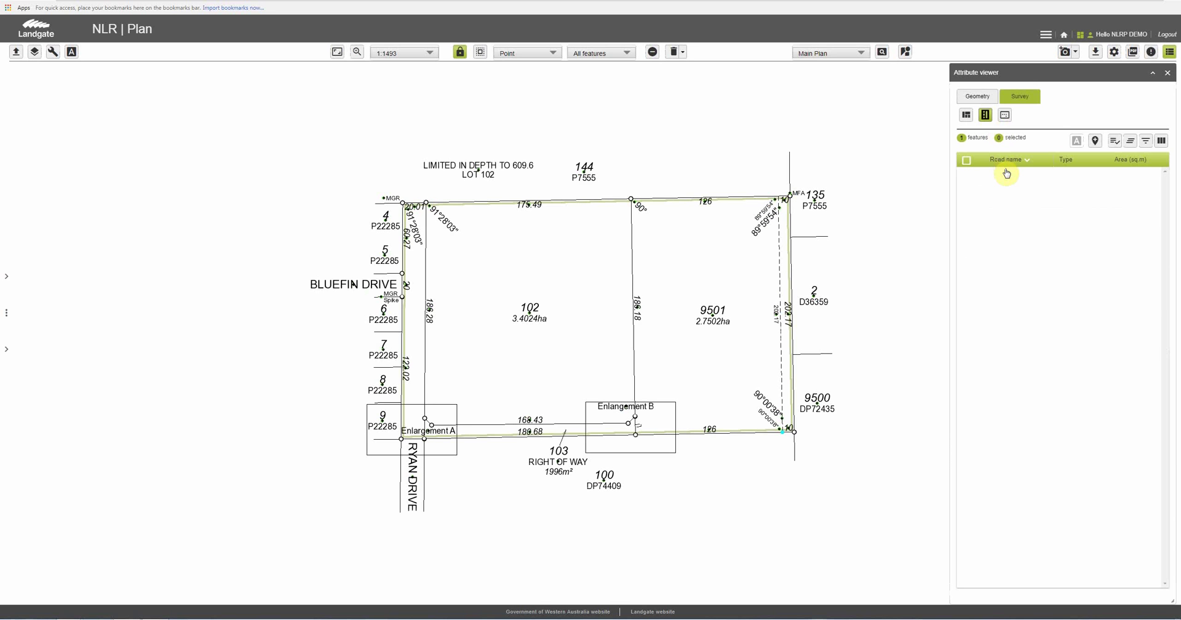
click(1004, 116)
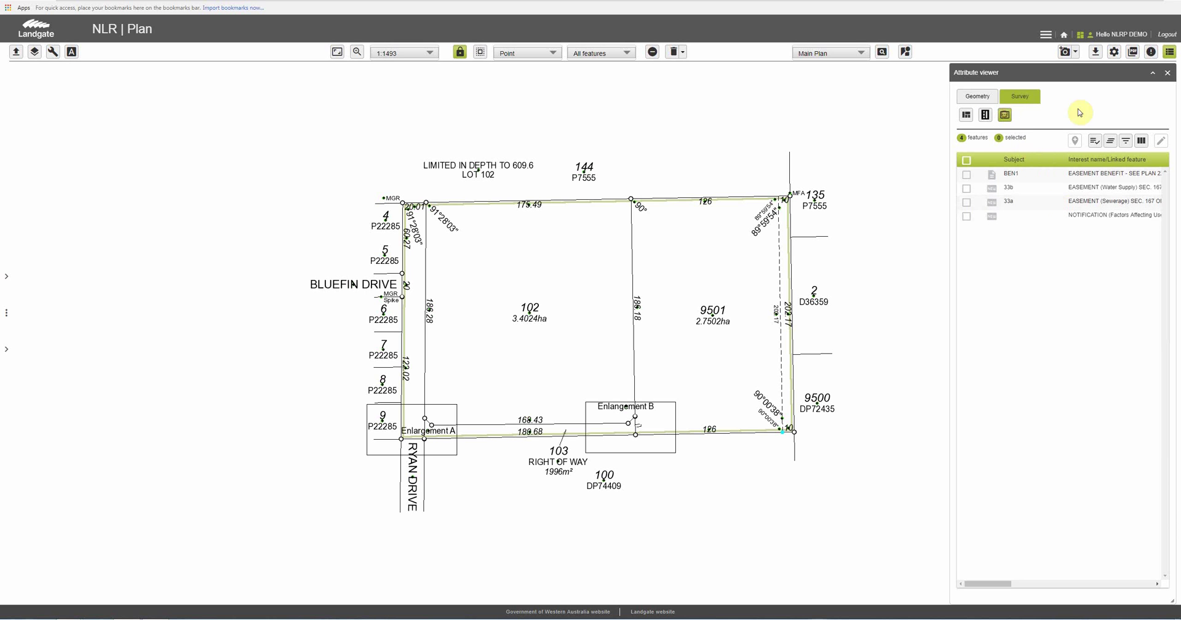
click(1168, 73)
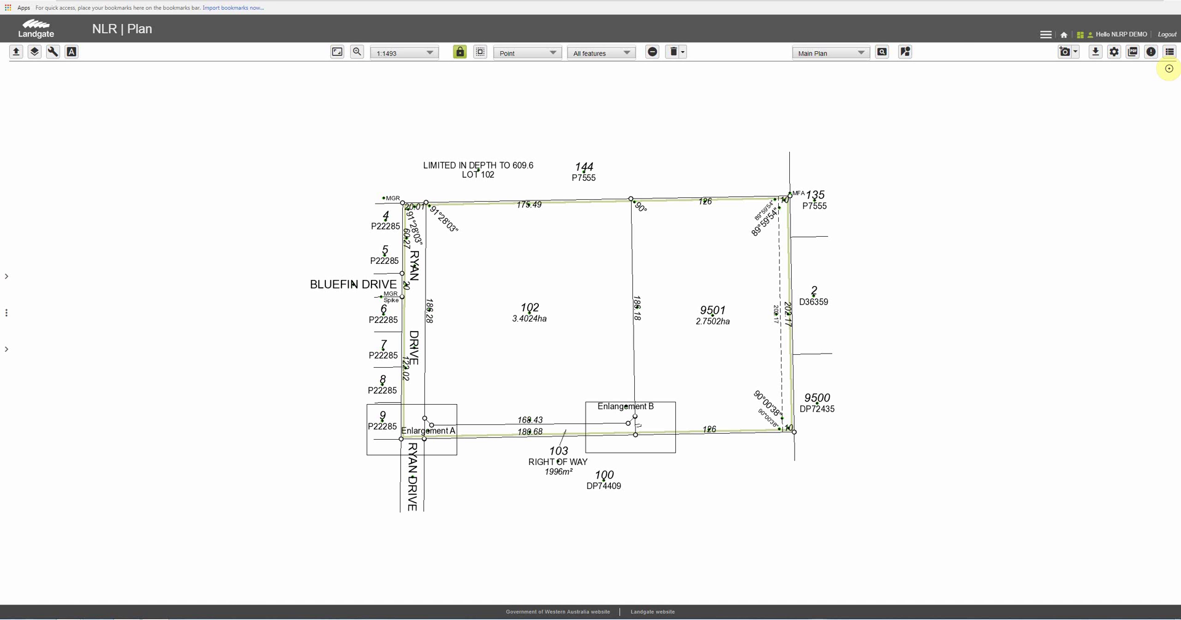
Step: Expand the Prepare Plan pane and open the plan's Interests section to review its former tenure and new interests
click(6, 278)
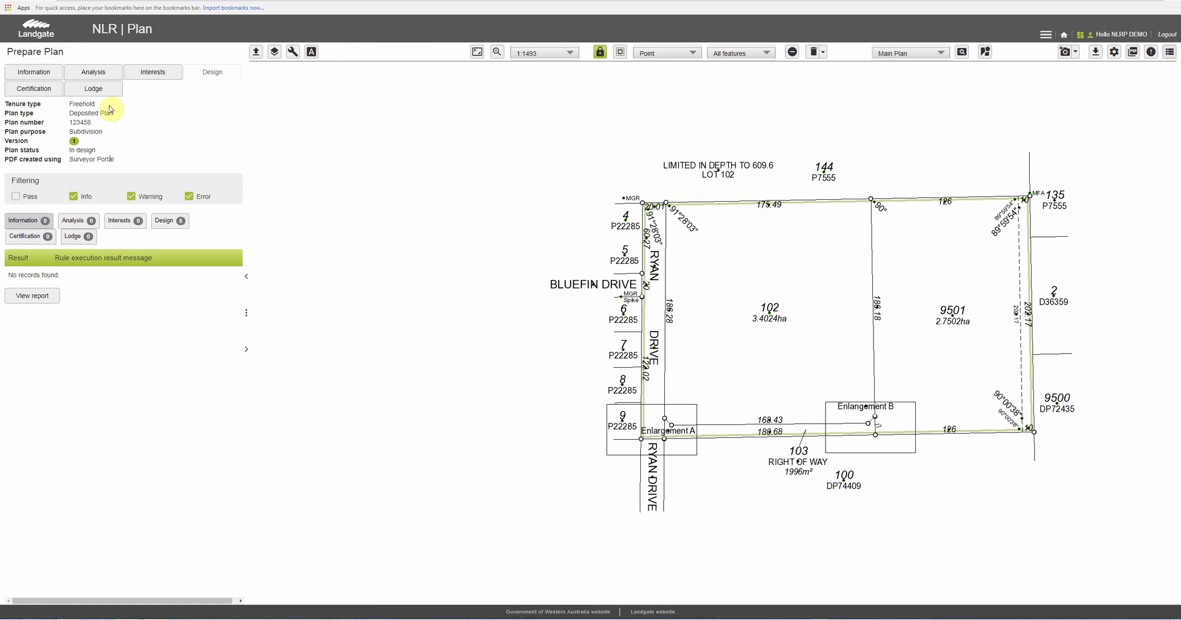
click(150, 74)
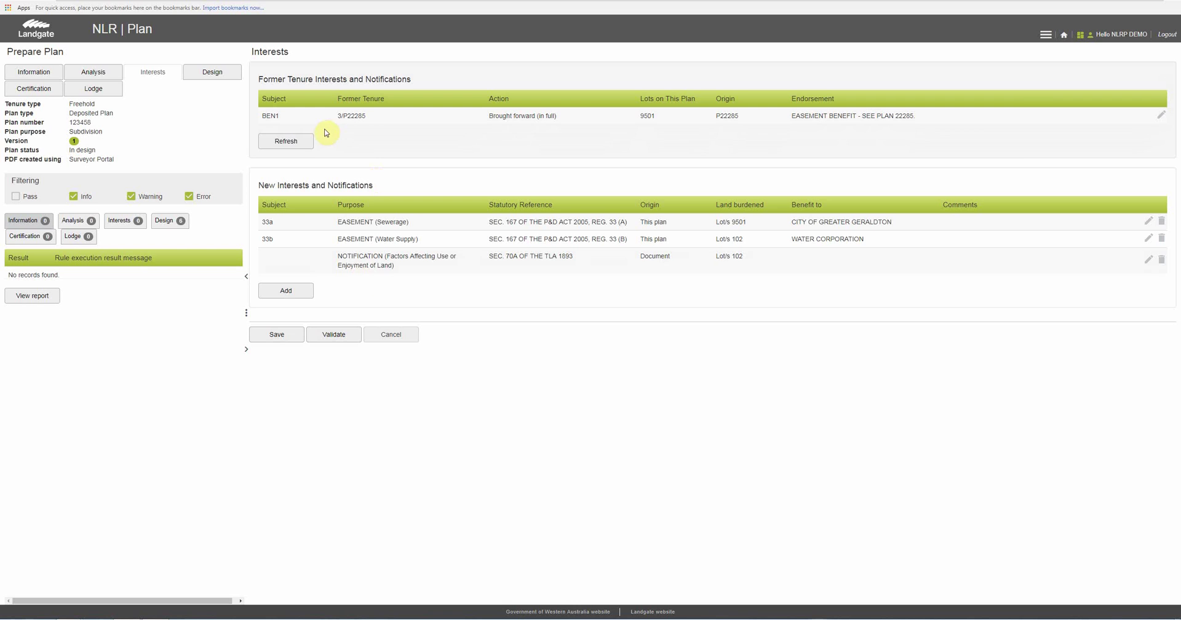
Step: Review the edit fields of the BEN1 former tenure interest and the 33a sewerage easement, leaving both without saving
click(1161, 116)
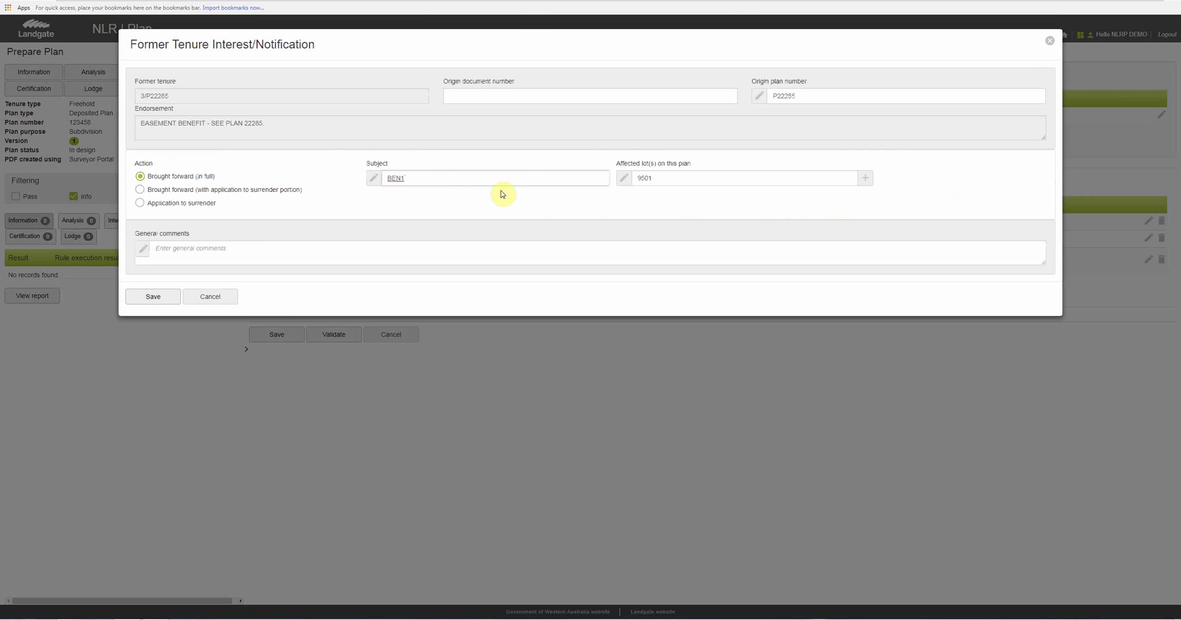
click(415, 179)
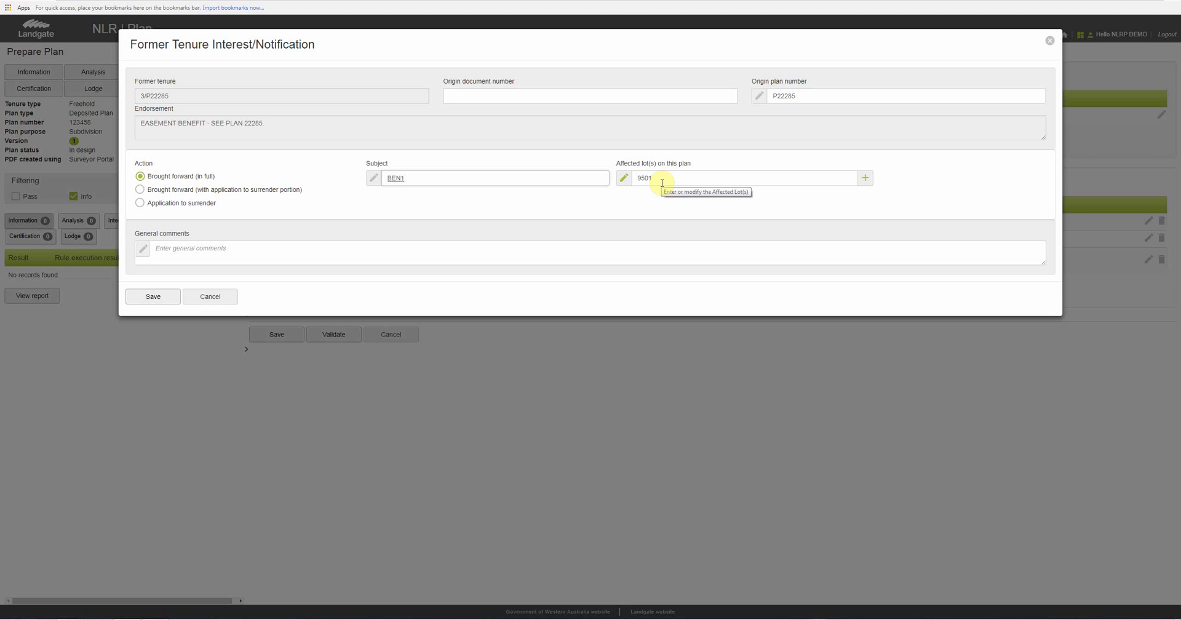
click(222, 298)
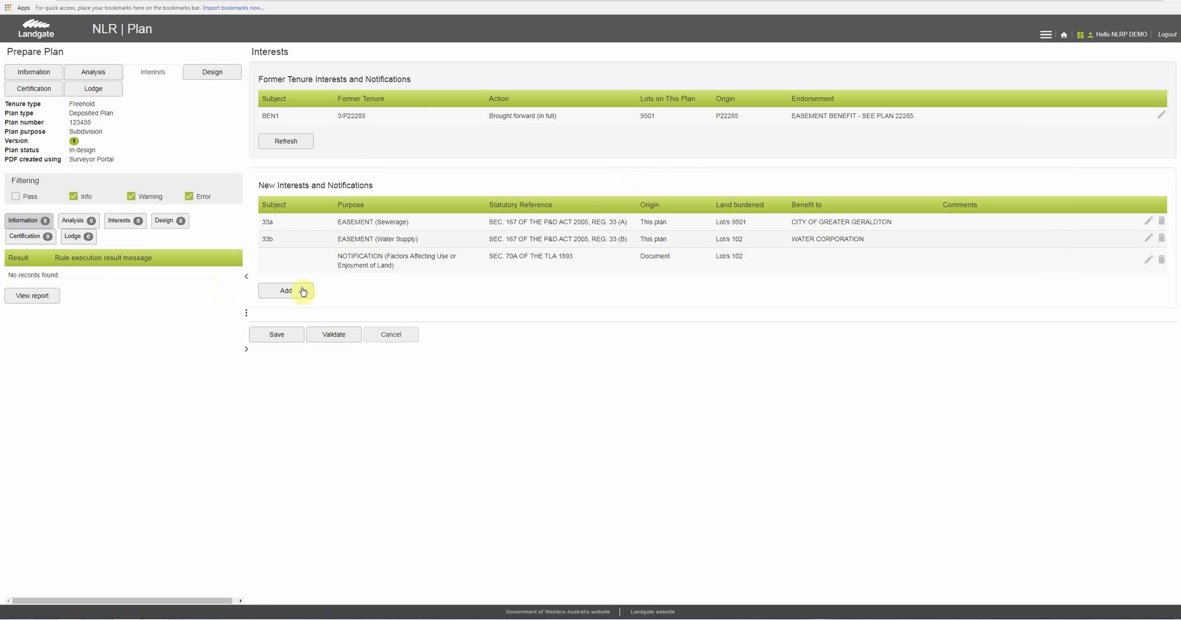
click(1148, 221)
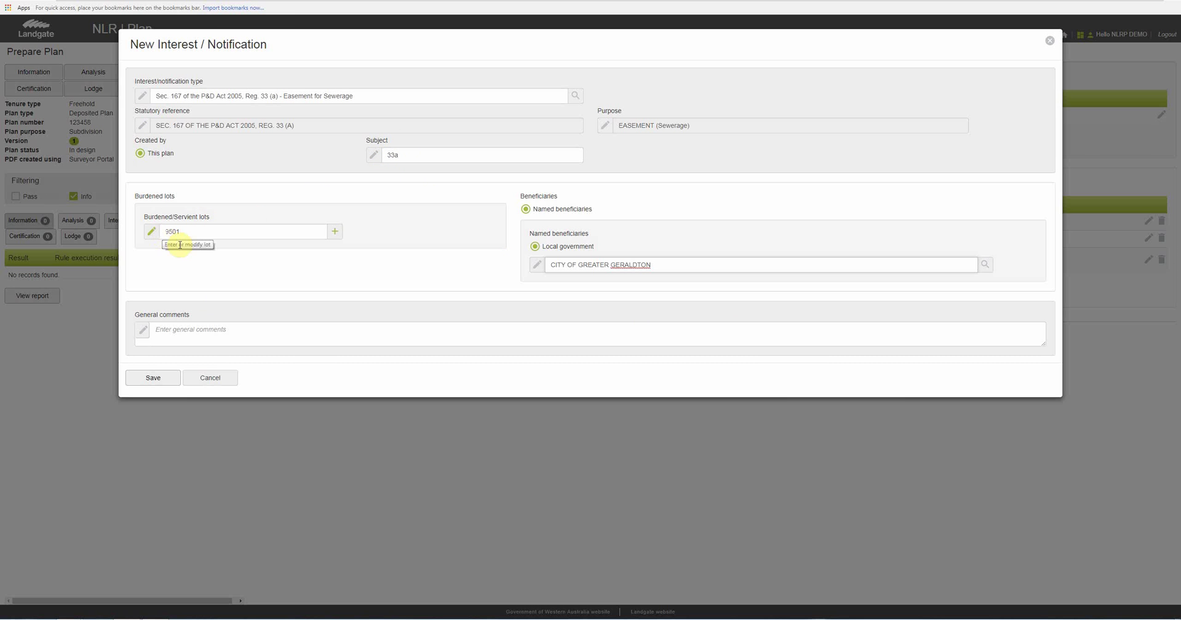
click(210, 378)
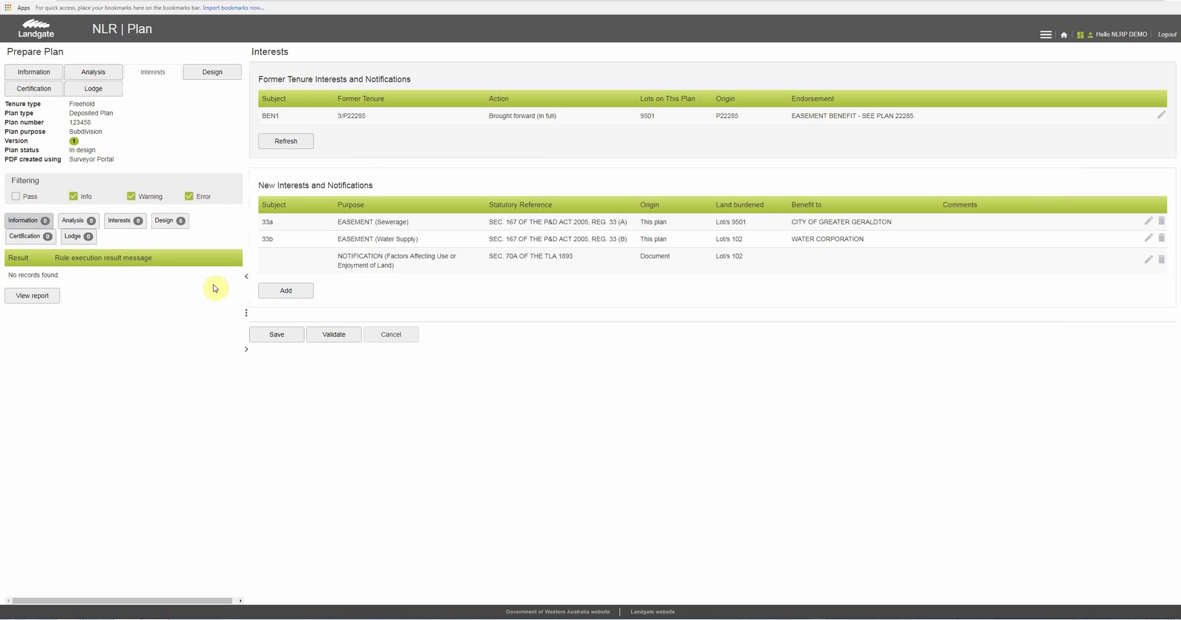
Step: Return to the plan's Design section, list its survey interests in the Attribute viewer and highlight the lot affected by BEN1
click(211, 73)
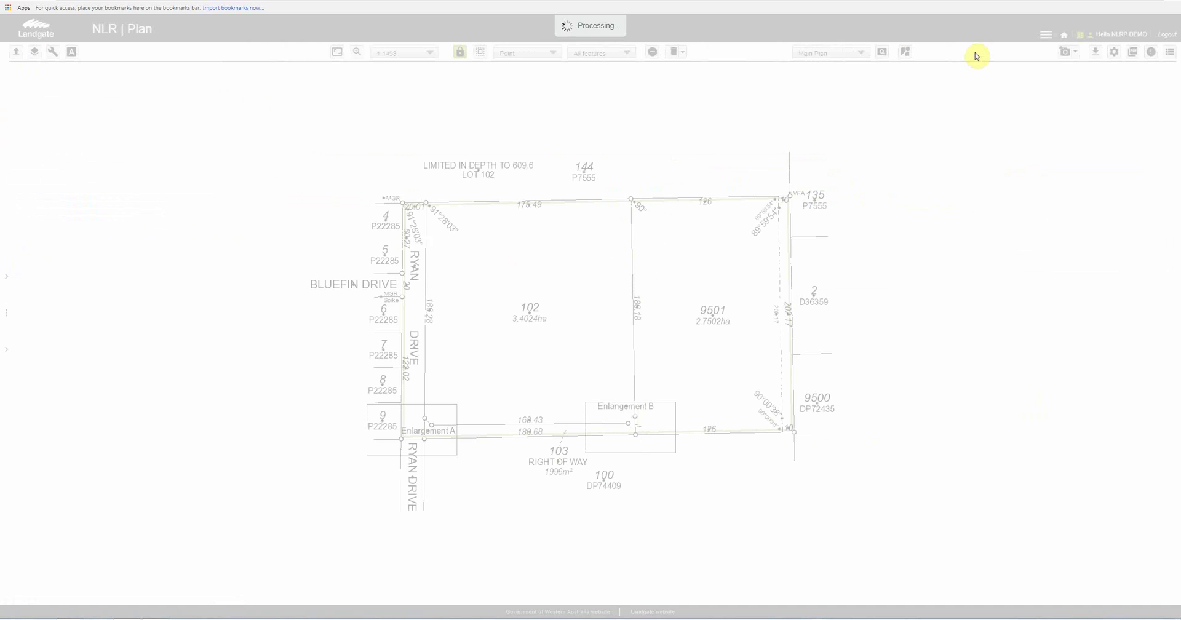
click(1170, 53)
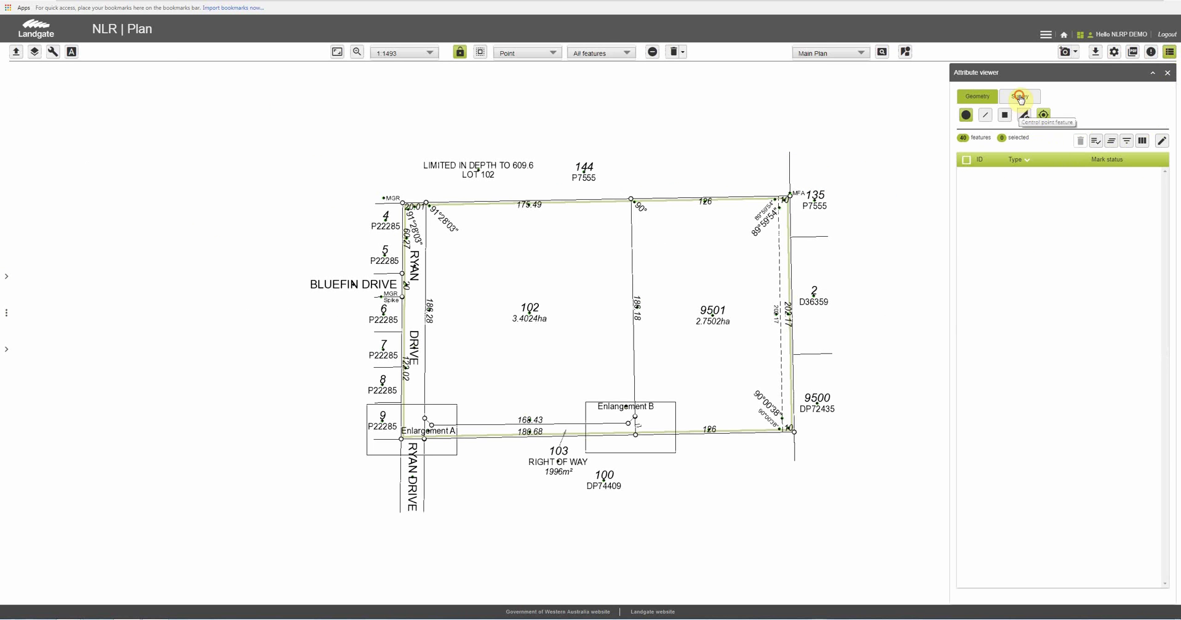
click(1020, 97)
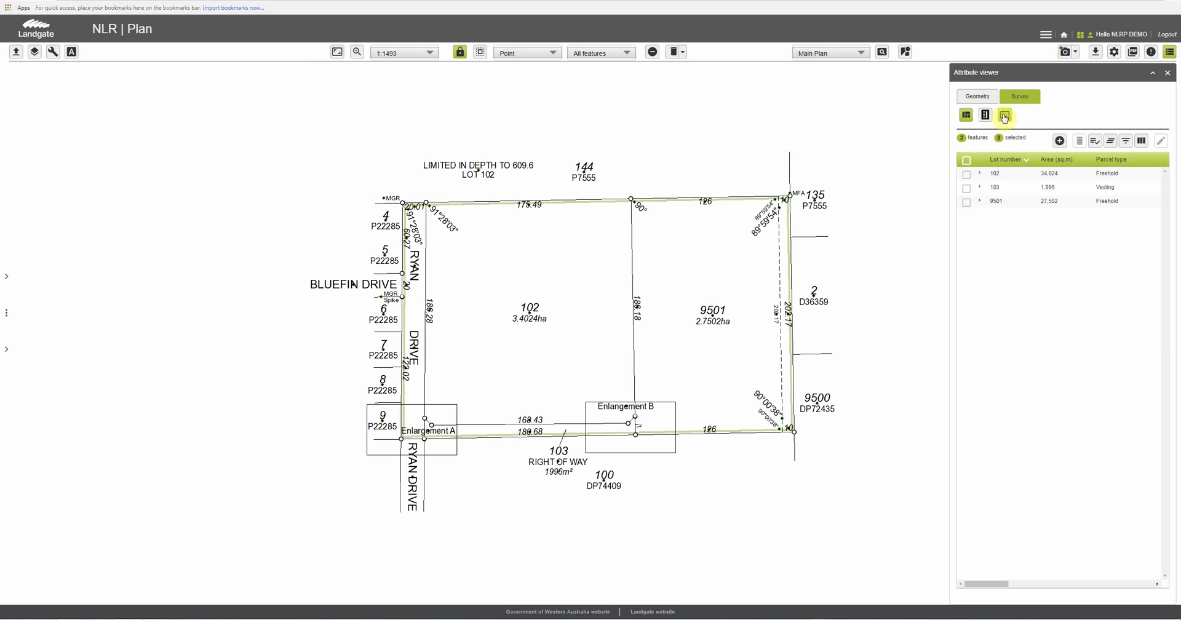
click(1005, 116)
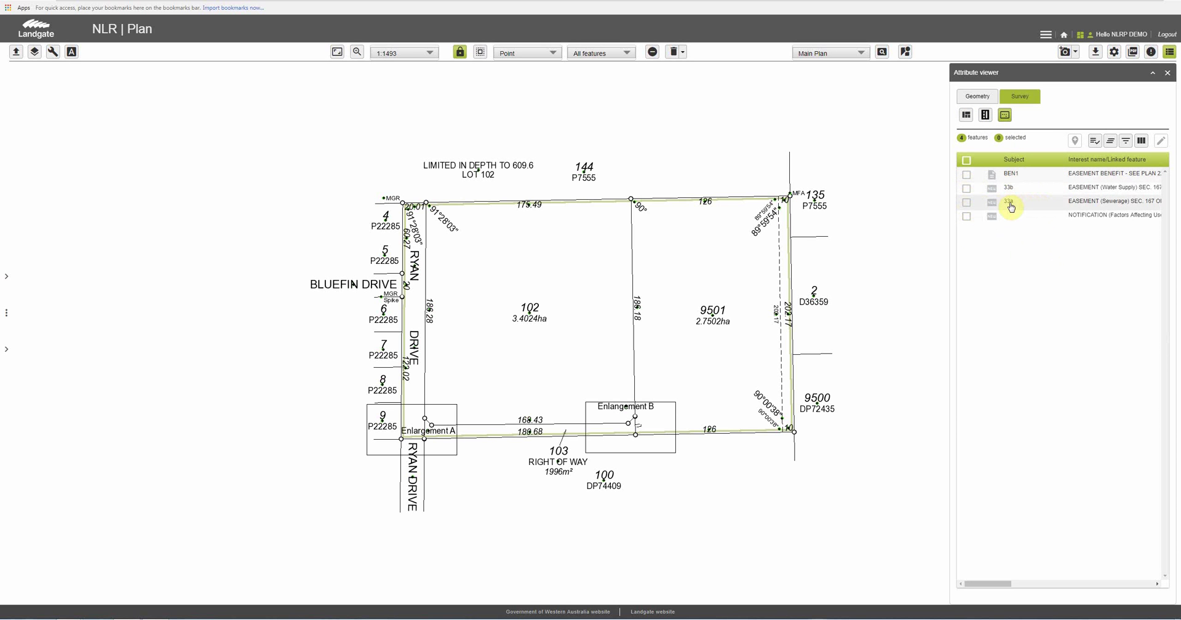
click(966, 176)
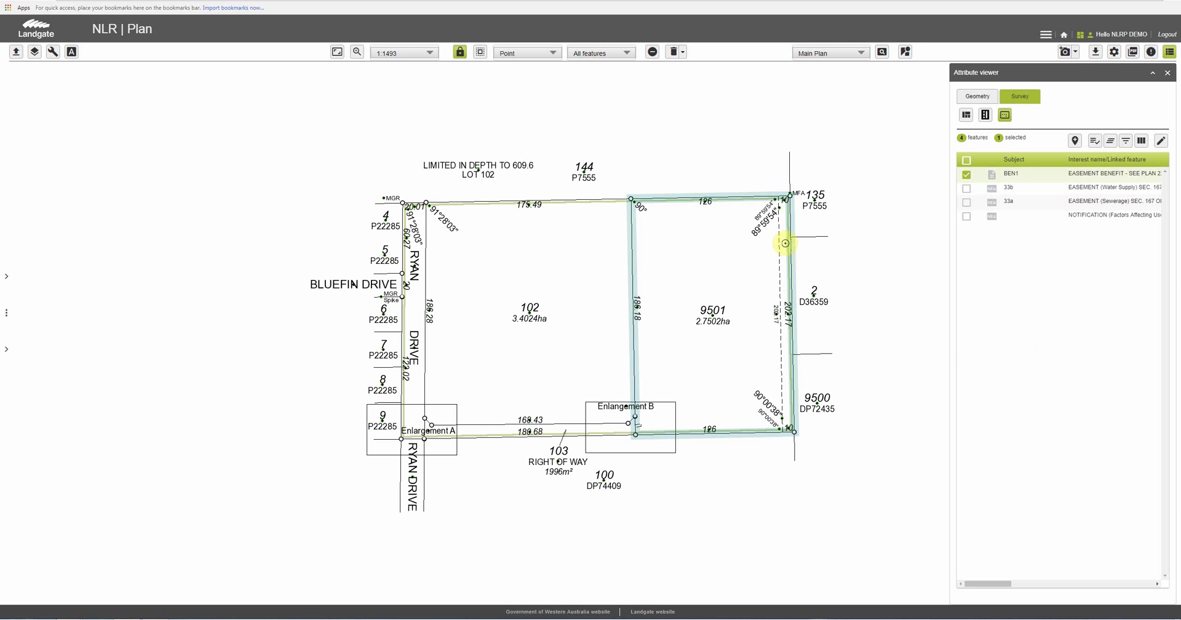
Step: Inspect the easement strip along lot 9501's eastern boundary and the small interest polygon inside Enlargement B
click(783, 242)
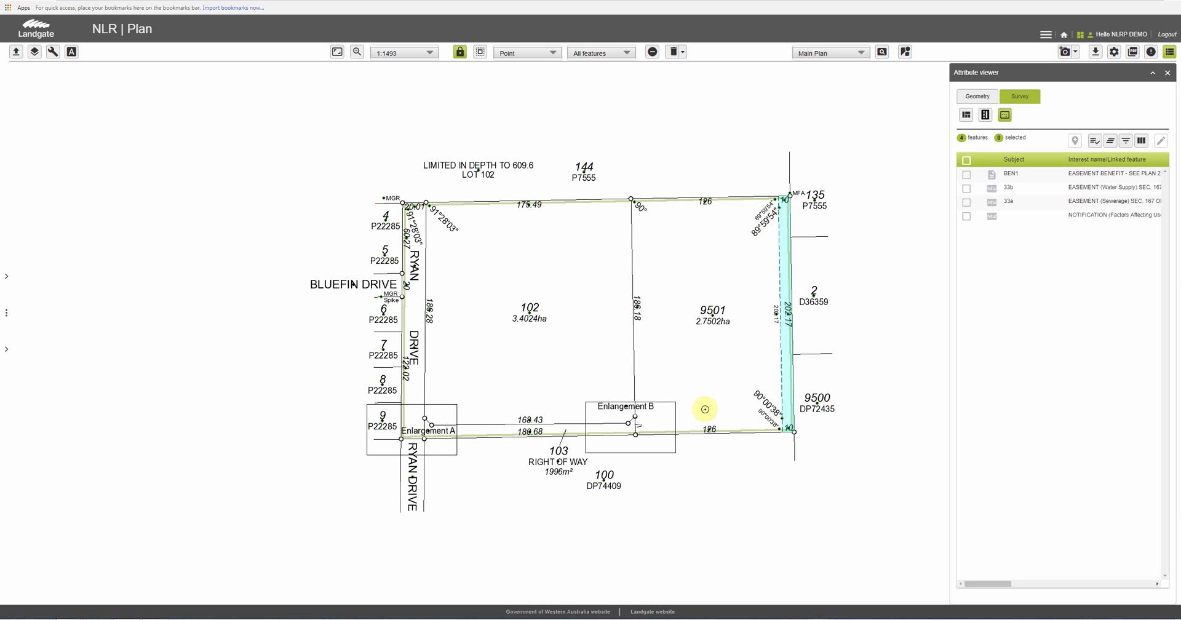
scroll(666, 431, up, 2)
scroll(587, 407, up, 3)
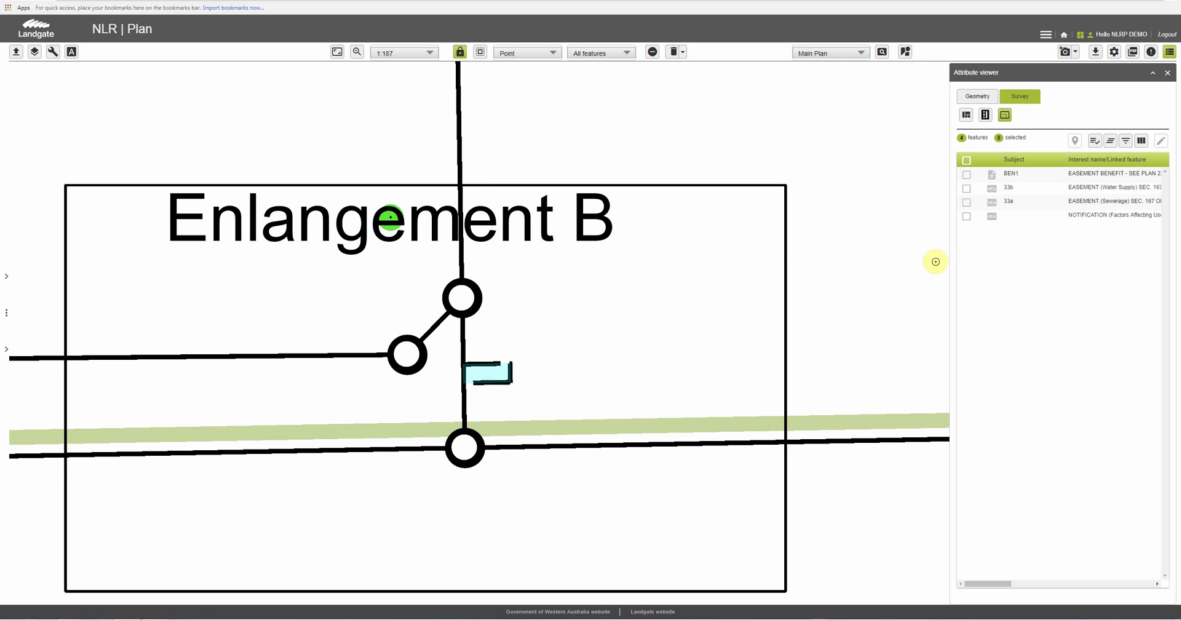
scroll(827, 265, down, 1)
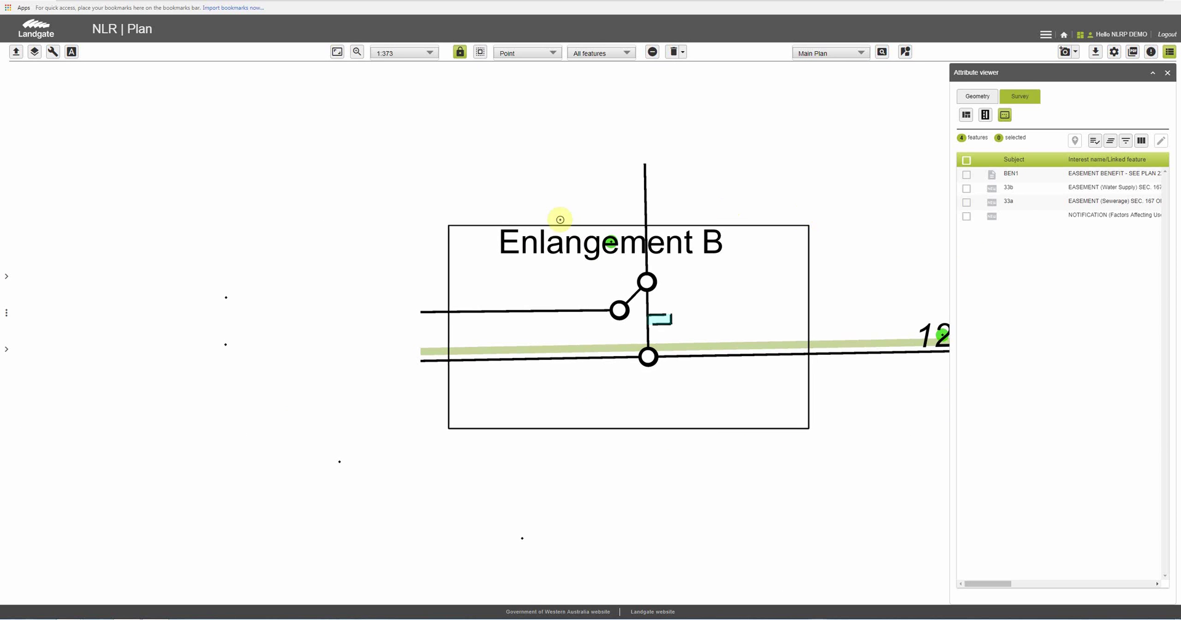
scroll(448, 219, down, 1)
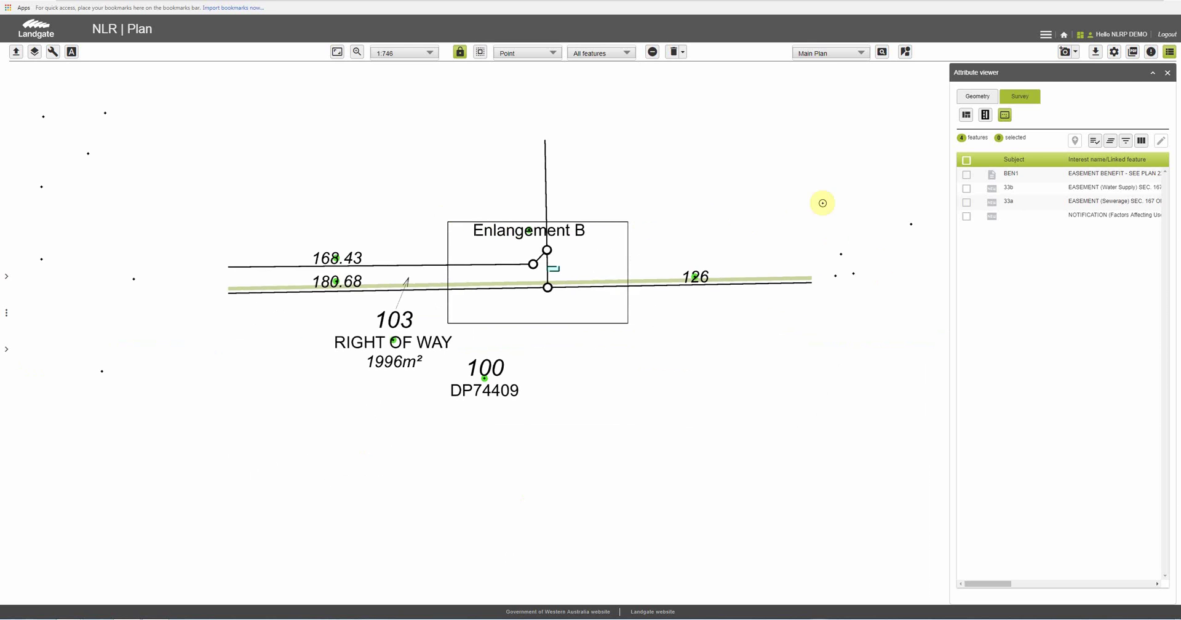
drag(789, 172, 729, 378)
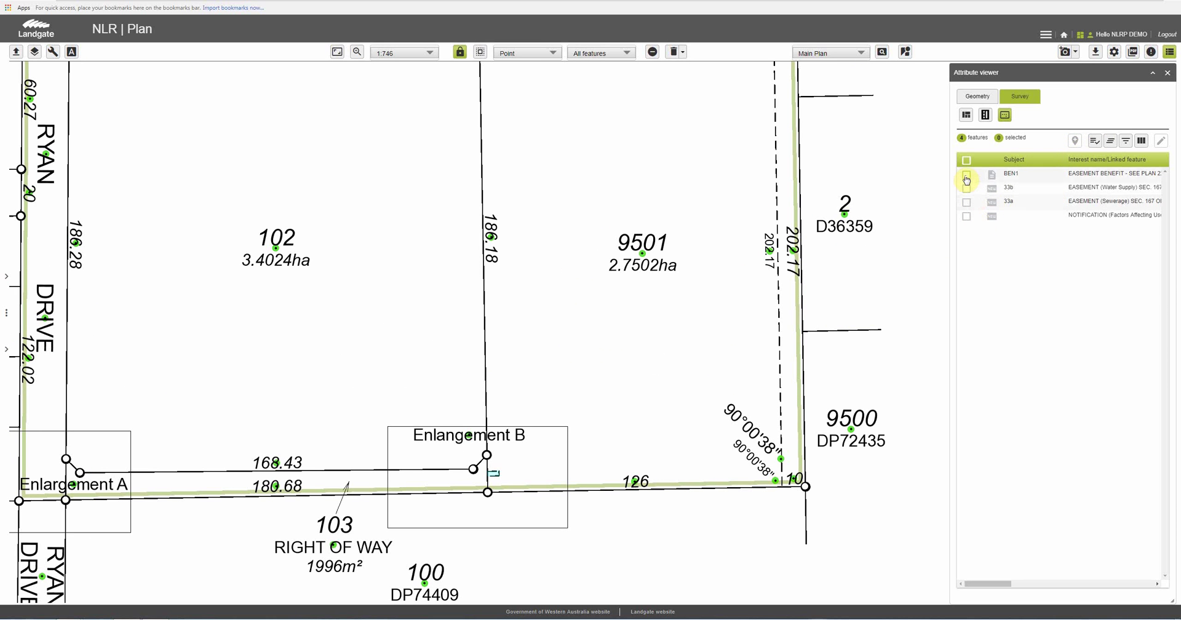
Step: Link the BEN1 interest to the easement strip polygon along the eastern boundary of lot 9501
click(966, 175)
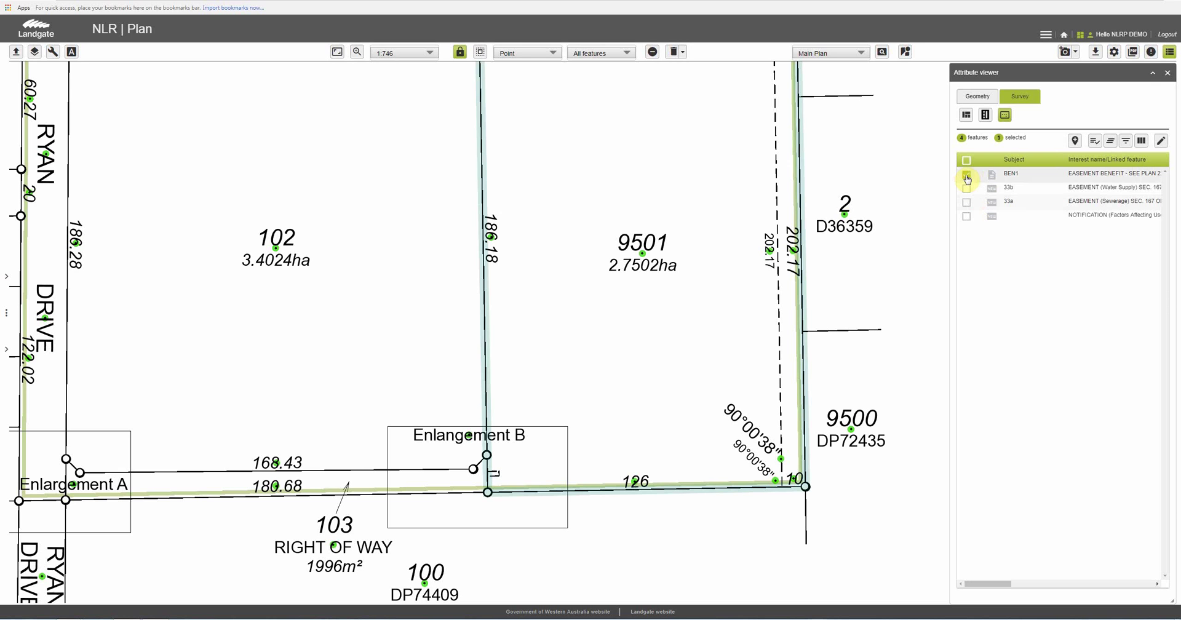
click(1075, 141)
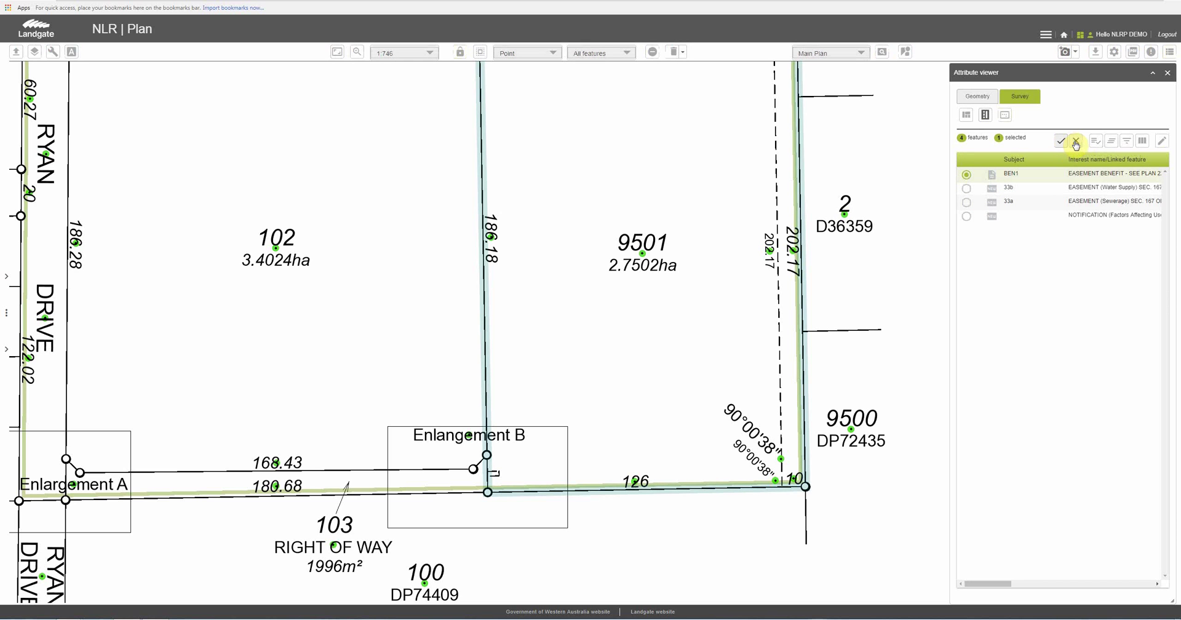
click(784, 115)
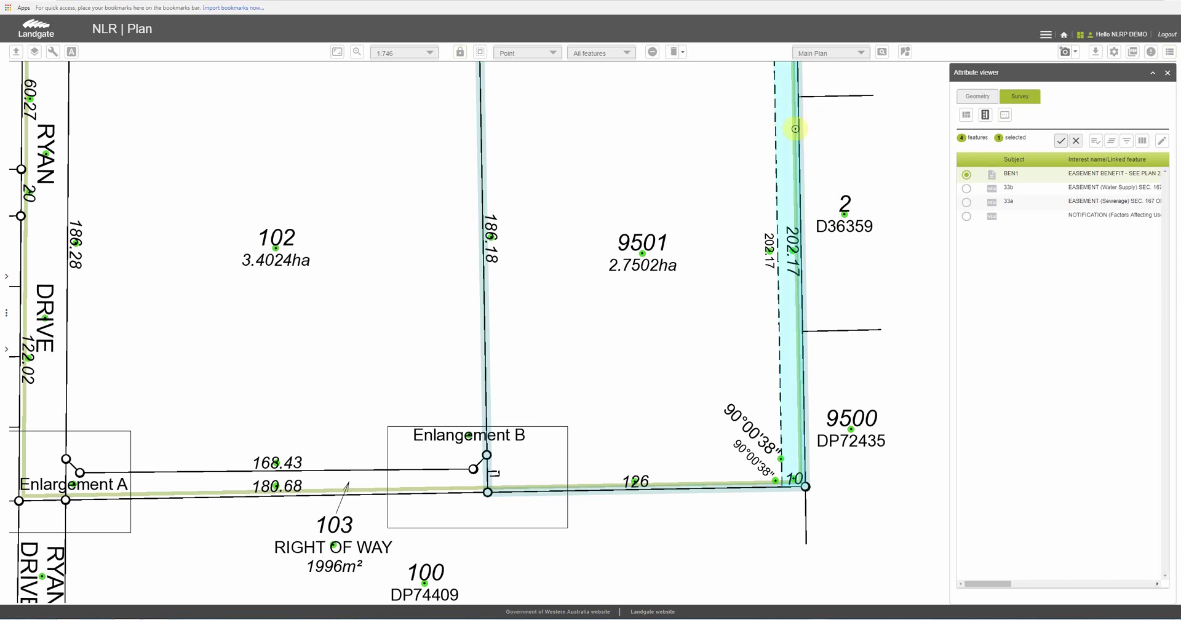
click(1061, 142)
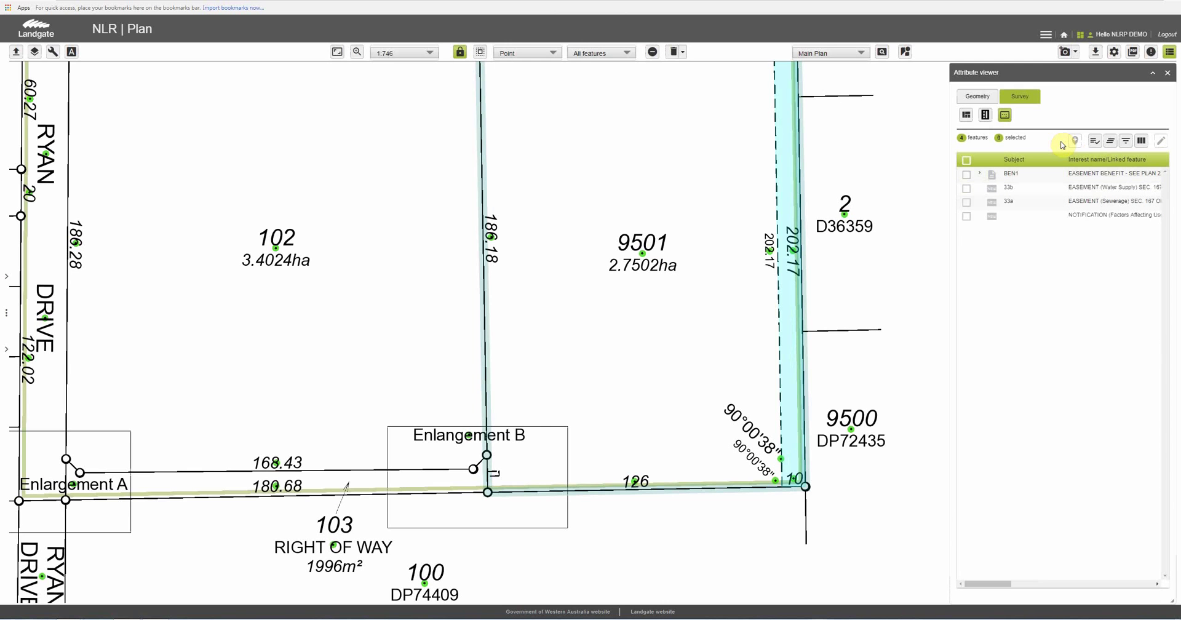
Step: Move the (BEN1) annotation north along the easement strip and align it with lot 9501's eastern boundary line
click(794, 252)
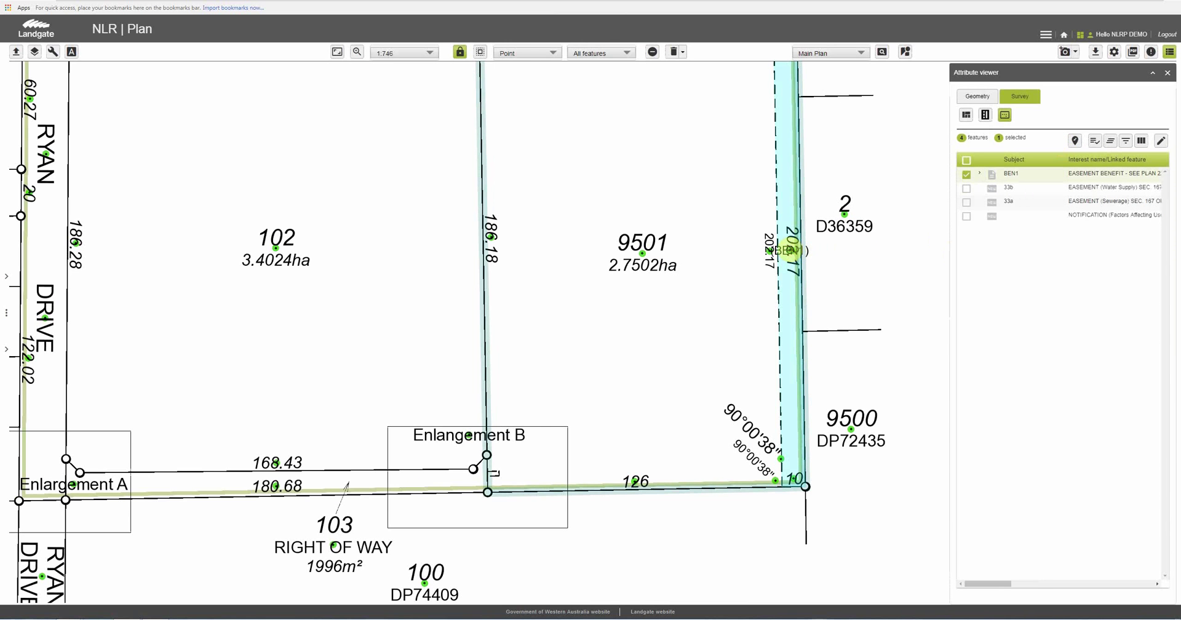
click(789, 253)
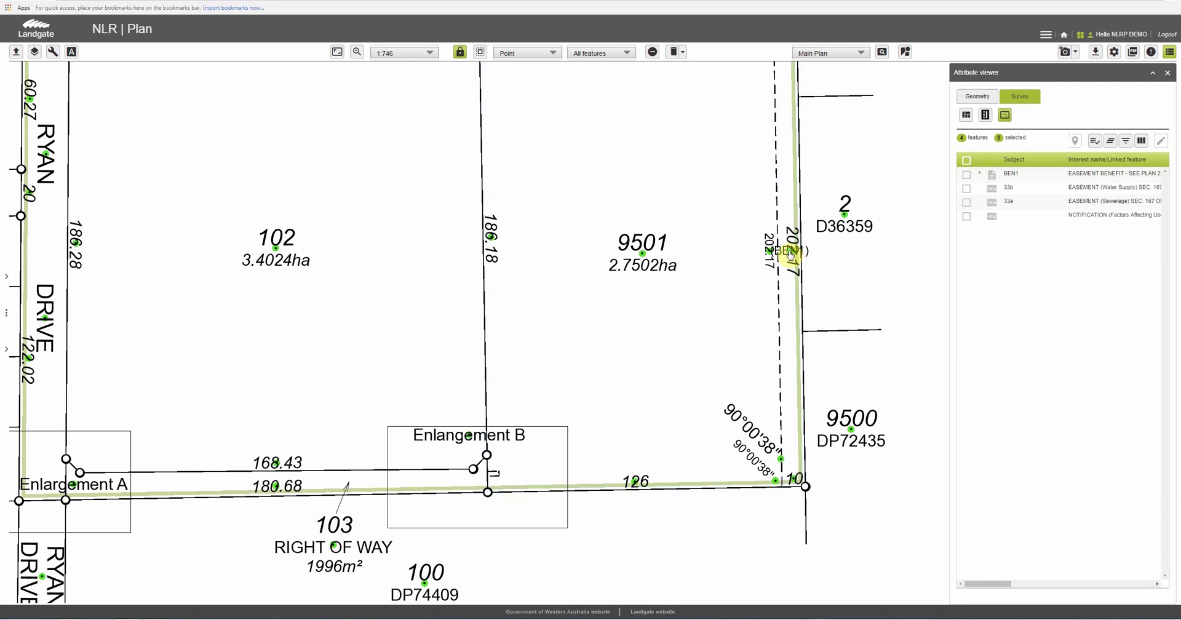
click(789, 171)
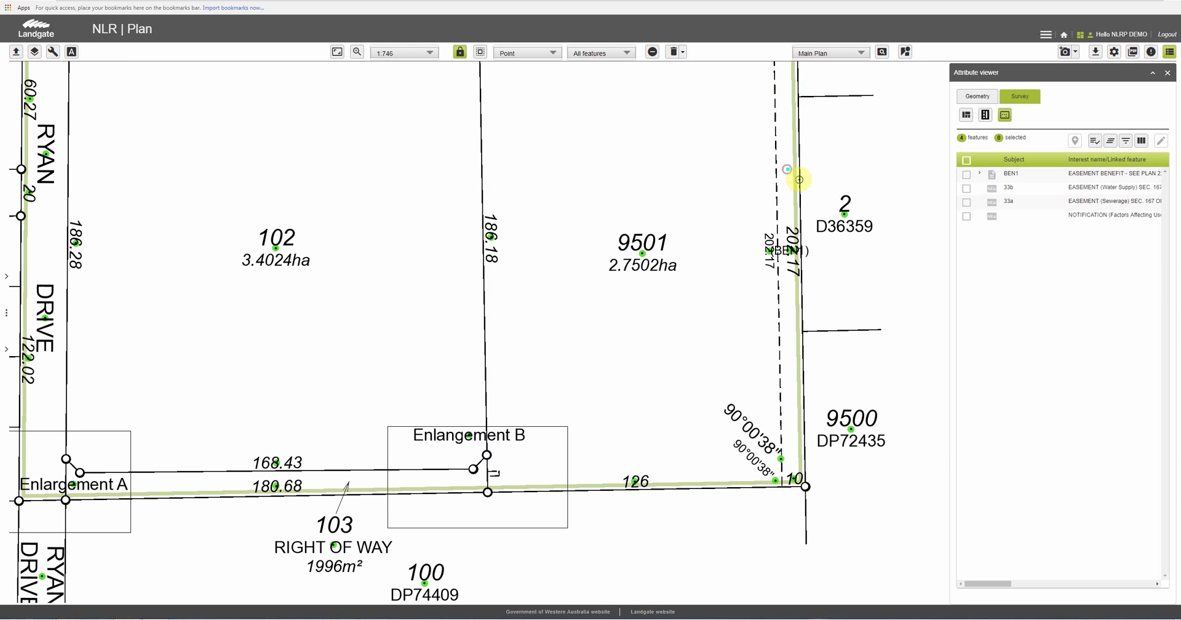
click(72, 52)
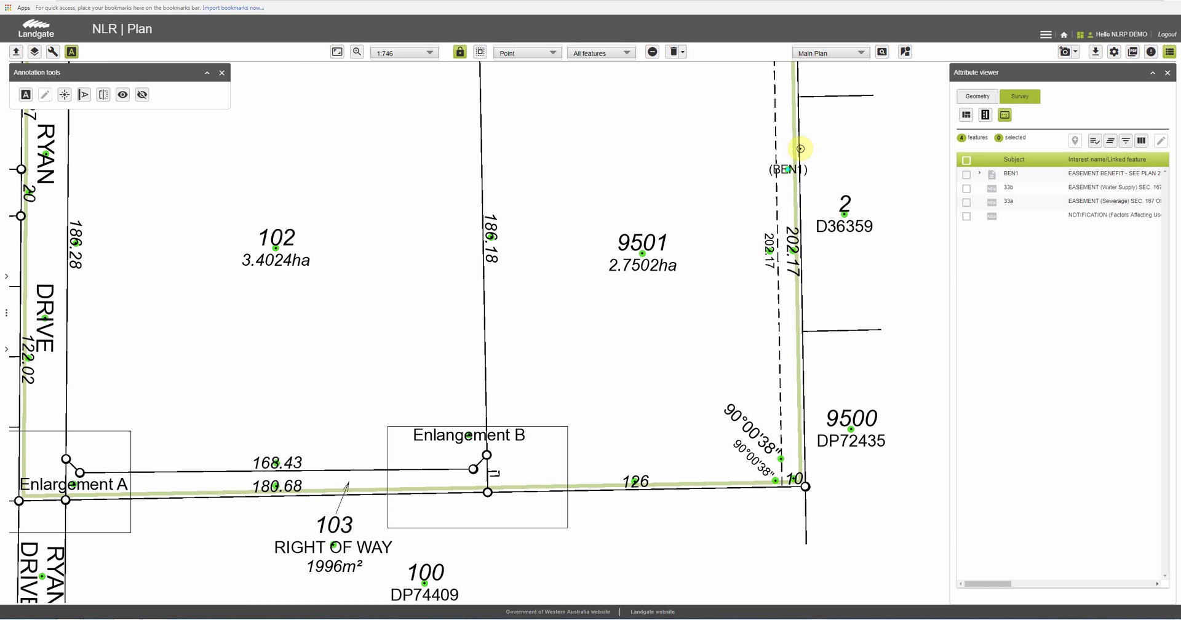
click(801, 149)
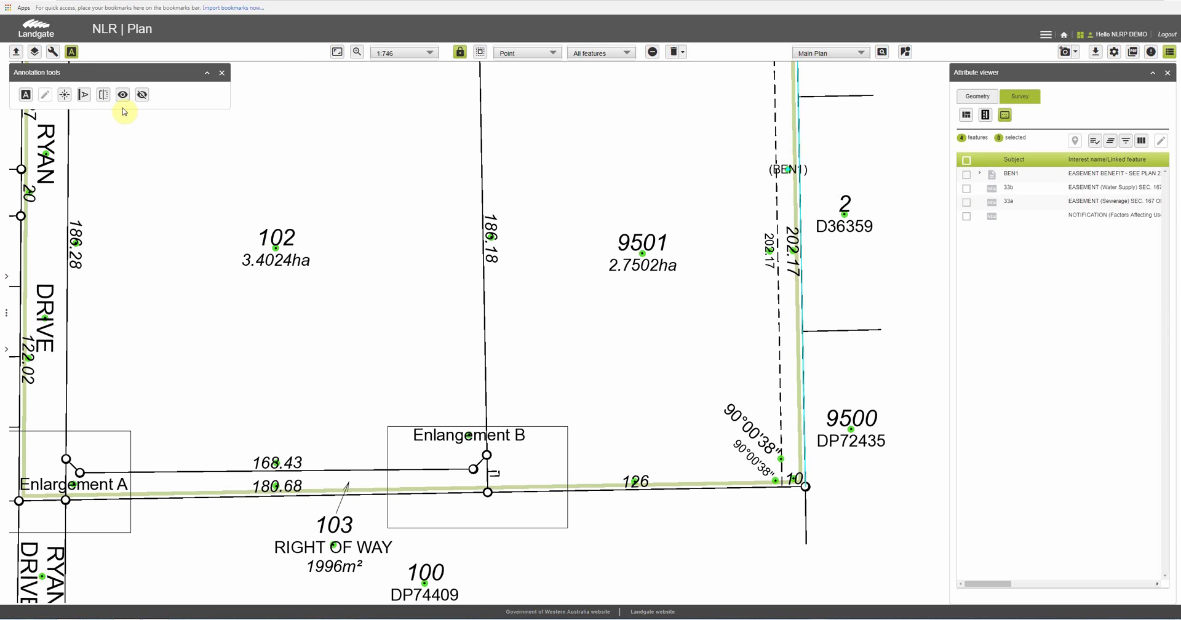
click(82, 100)
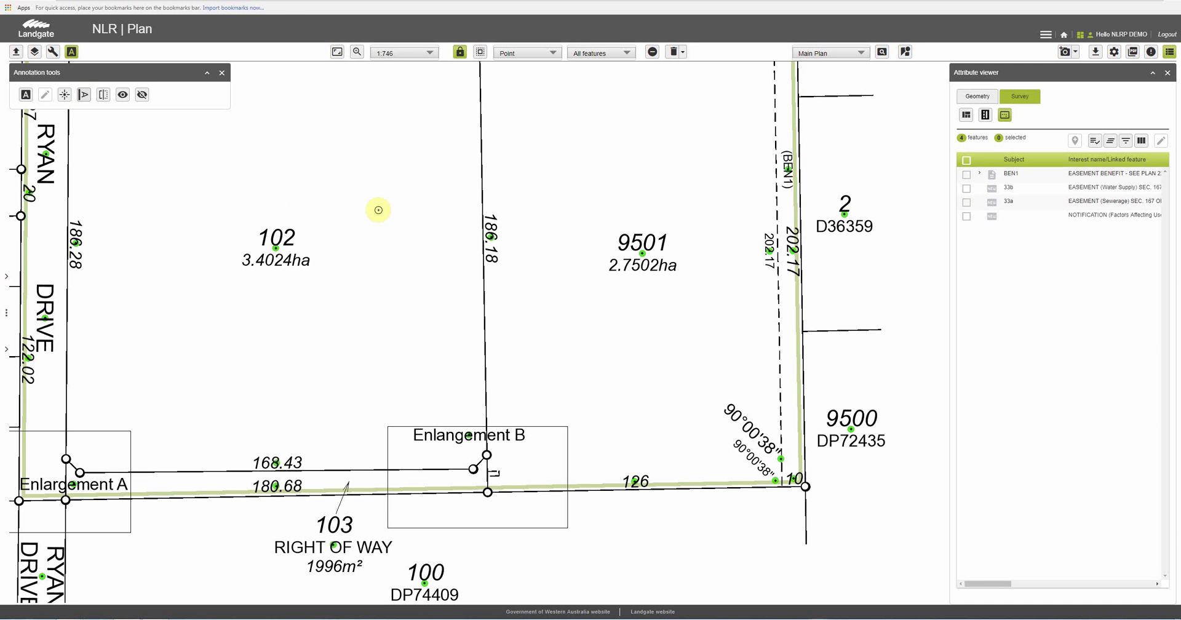
click(222, 73)
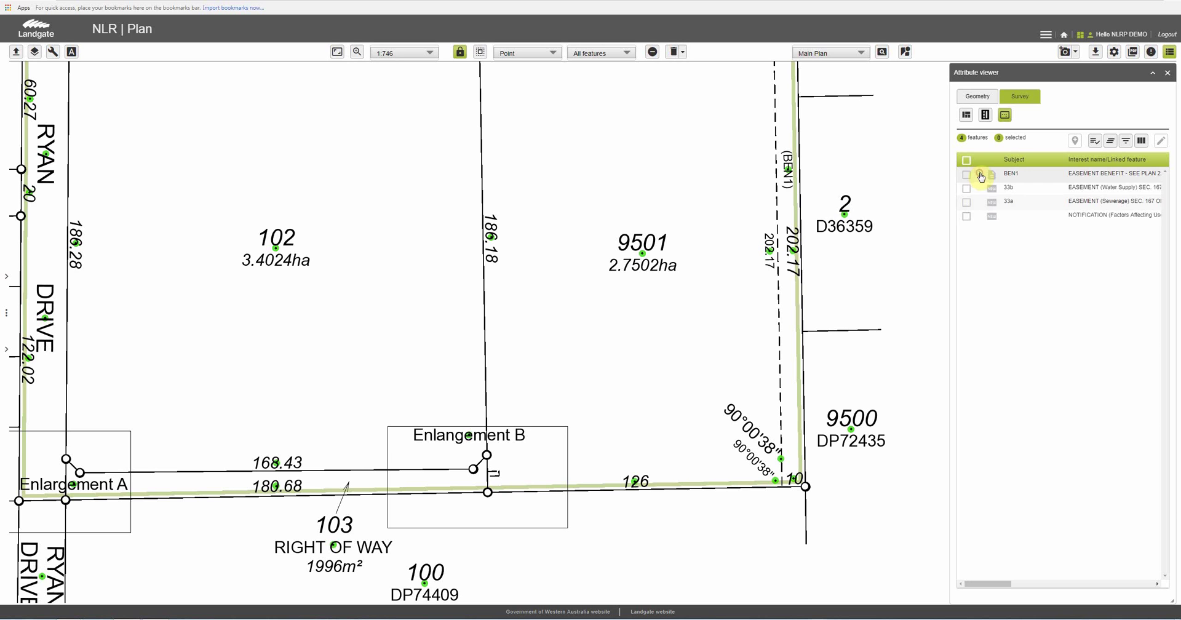
Step: Check which polygon is linked to the BEN1 interest, and close the Attribute viewer
click(982, 176)
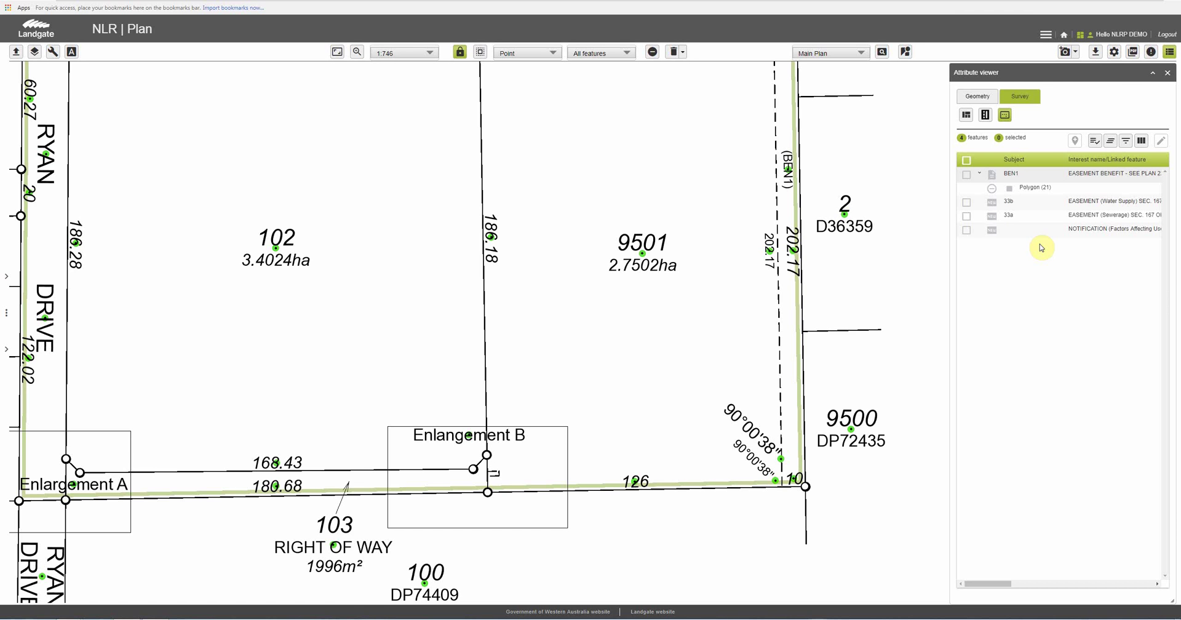
click(1168, 72)
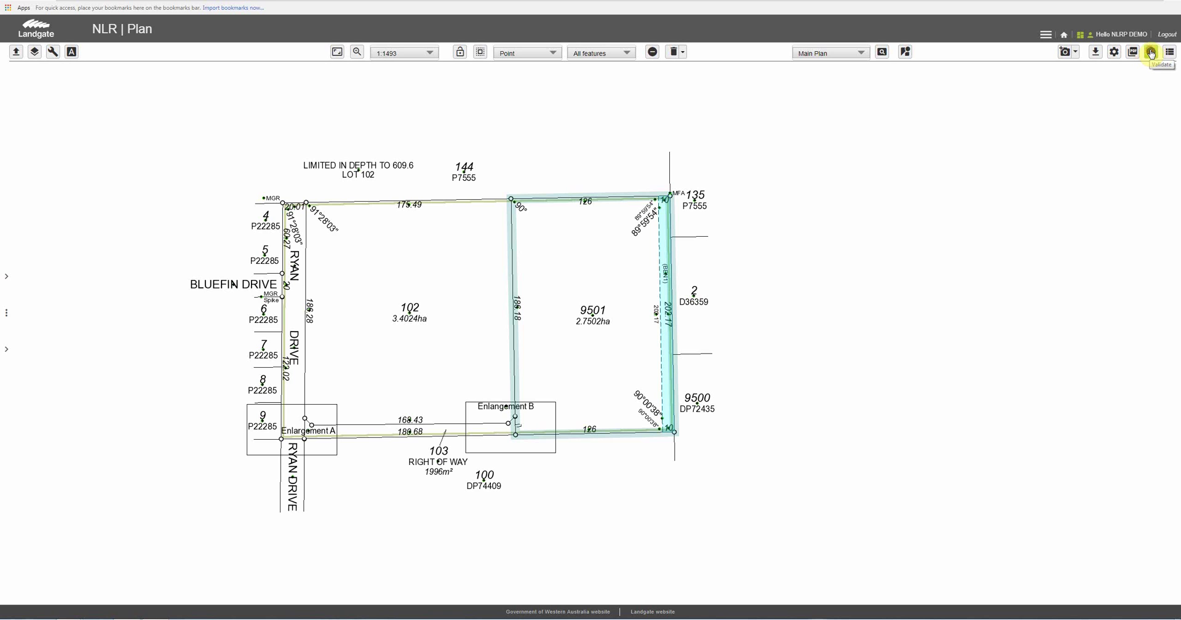
Step: Validate the plan and read the design rule details for the orphaned polygon and missing angles checks
click(1151, 53)
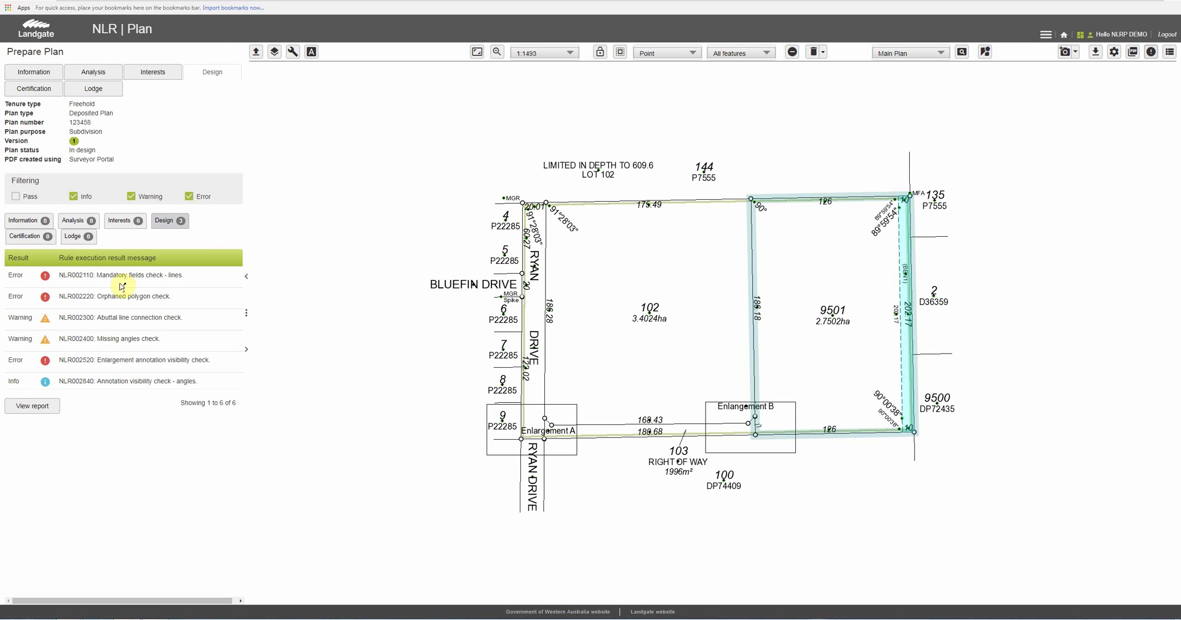
mouse_move(122, 298)
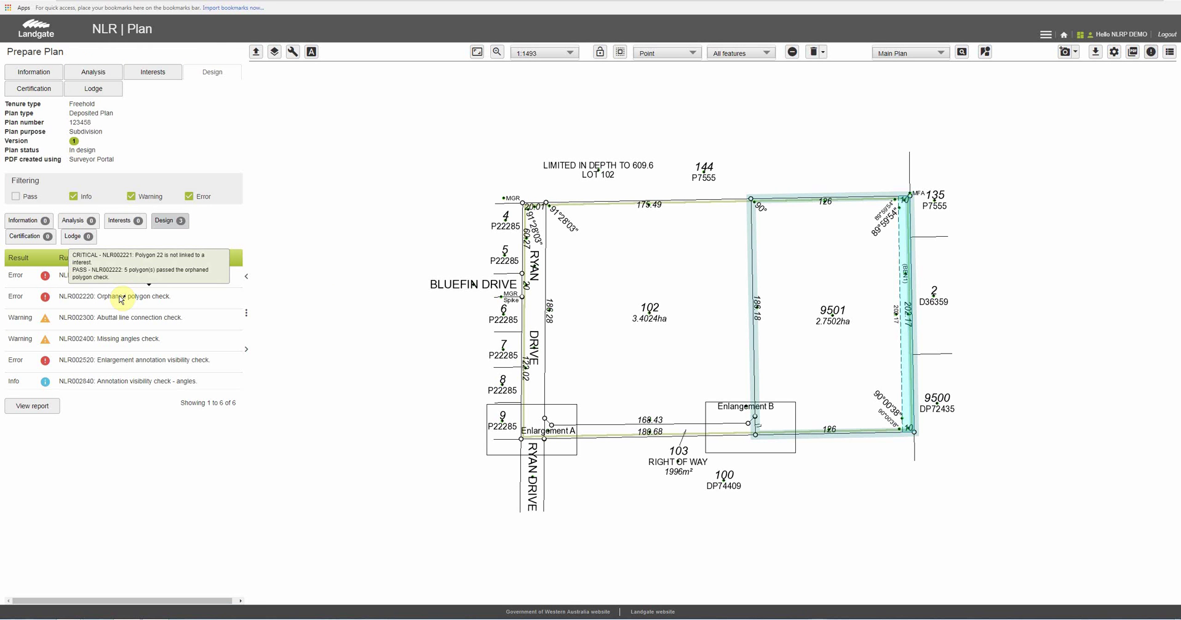
mouse_move(119, 344)
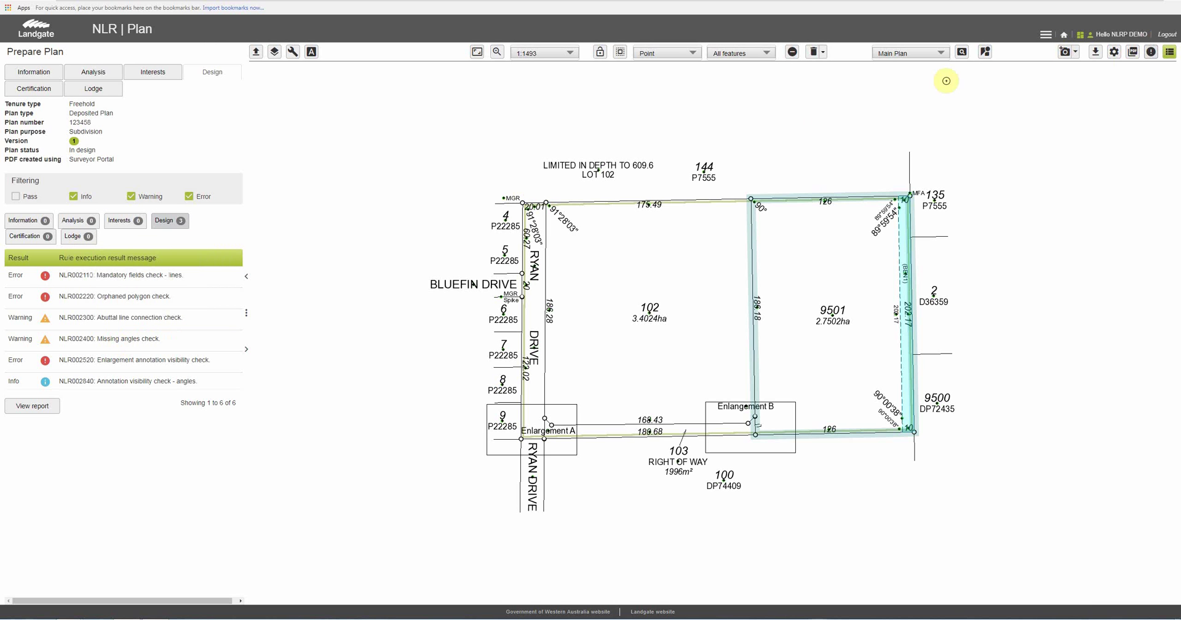
Step: Review the editable attributes of unmarked interest point 62, and close the Attribute editor and viewer
click(1170, 51)
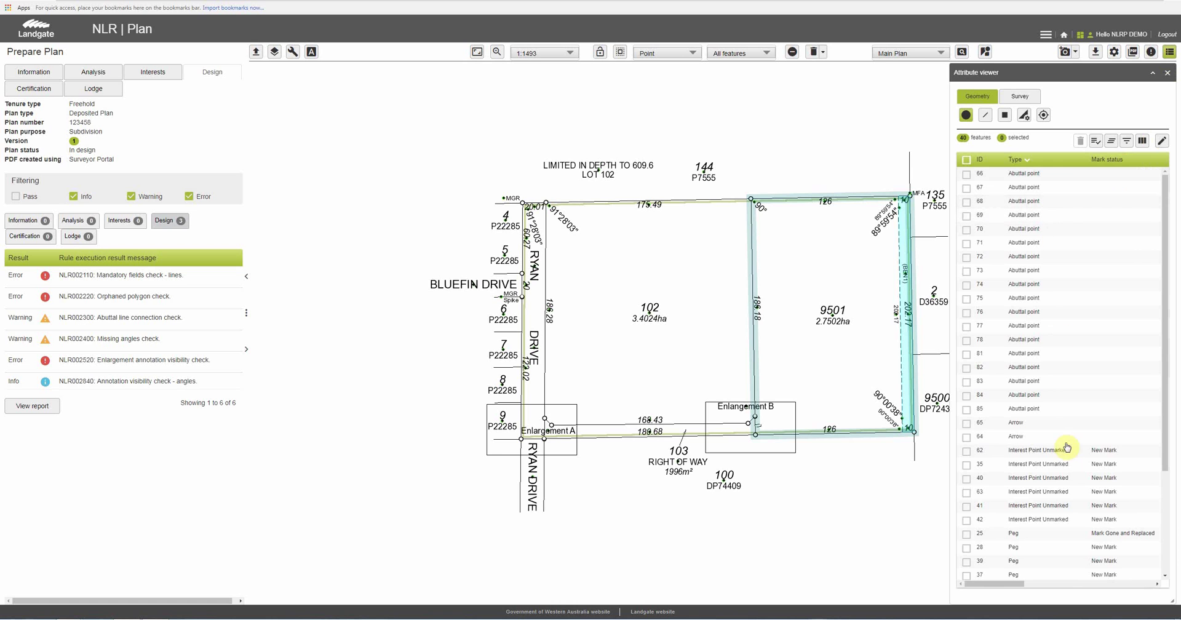
click(1043, 452)
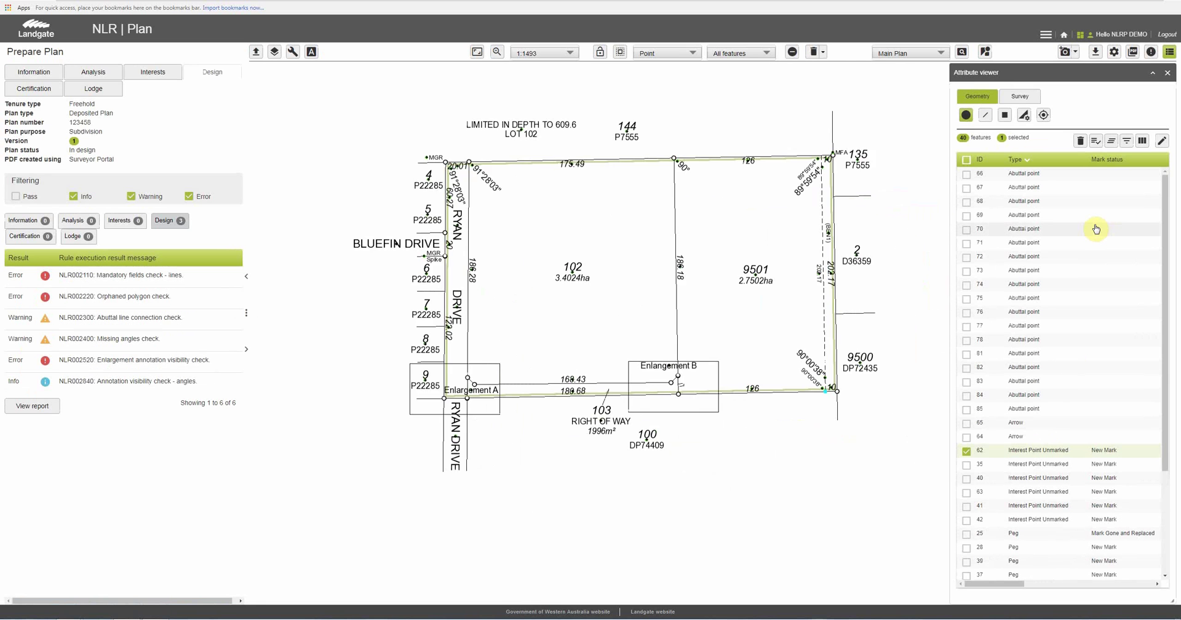
click(1162, 141)
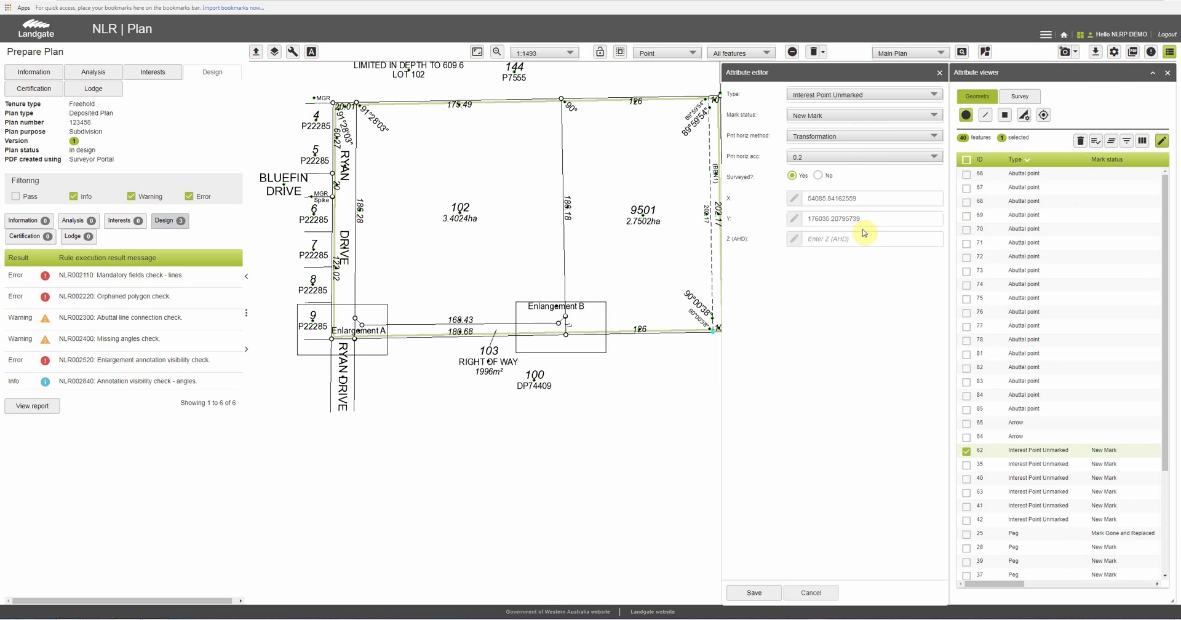
click(939, 72)
click(1168, 75)
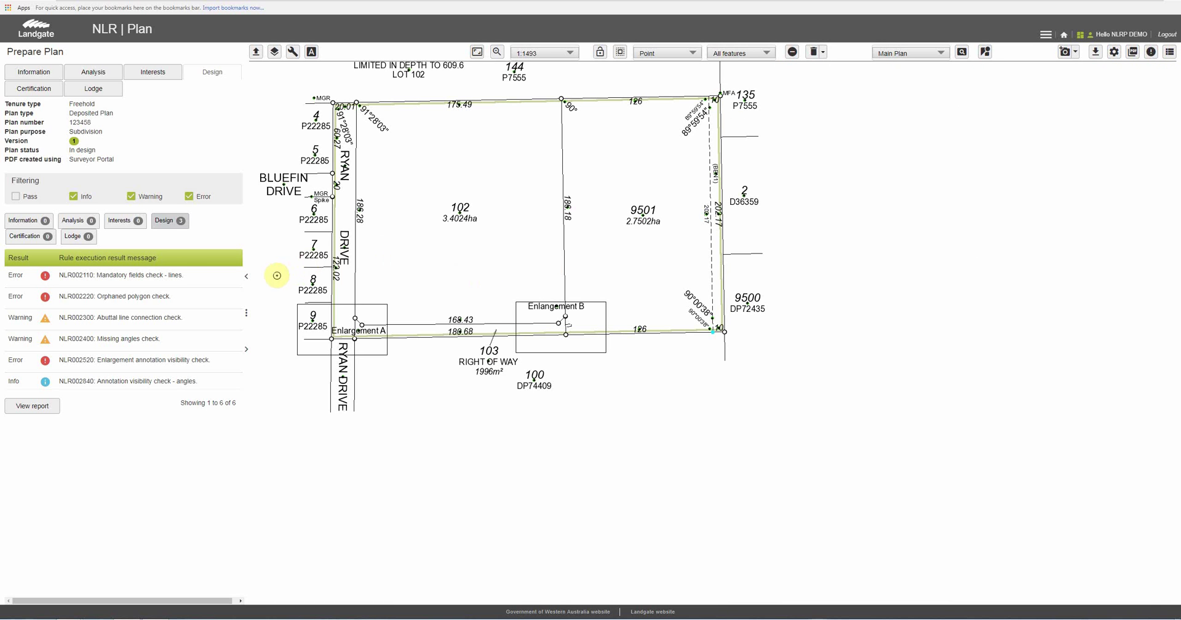
Step: Open the PDF print settings for the whole plan and move Enlargement B ahead of Enlargement A in the print order, restoring the original order
click(247, 281)
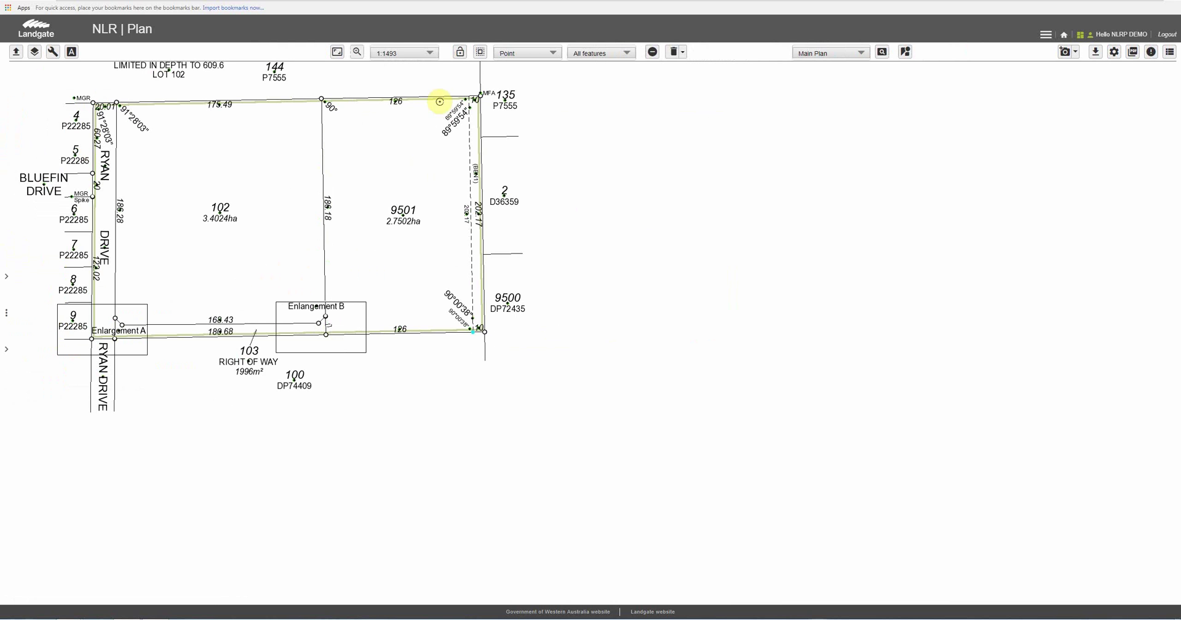
click(337, 51)
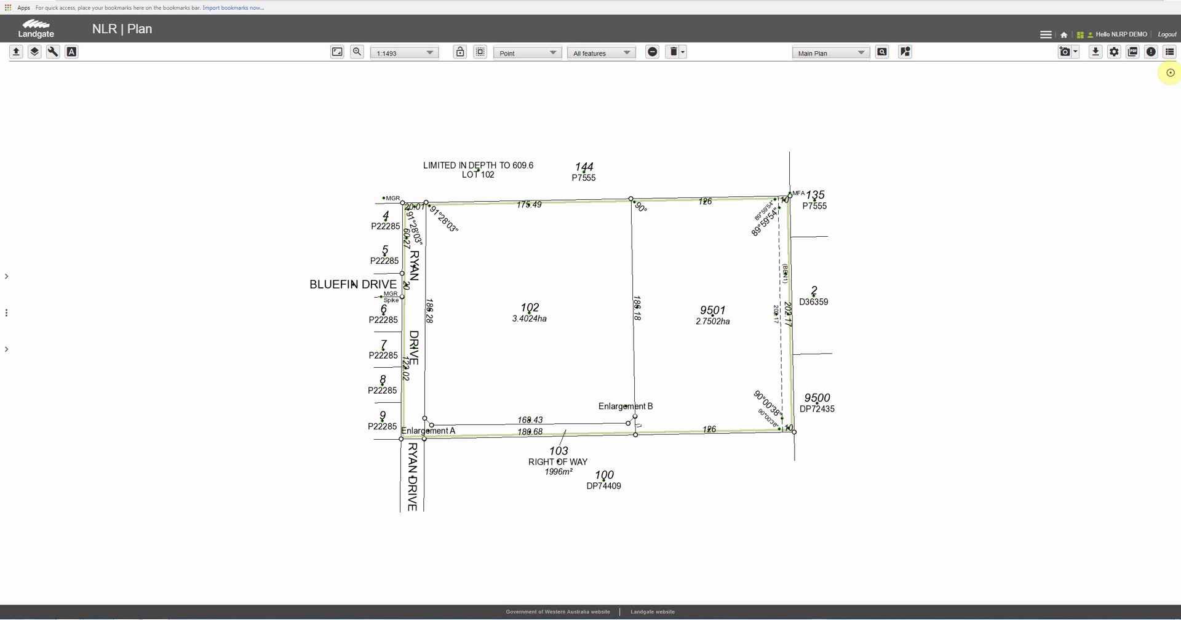
click(1134, 54)
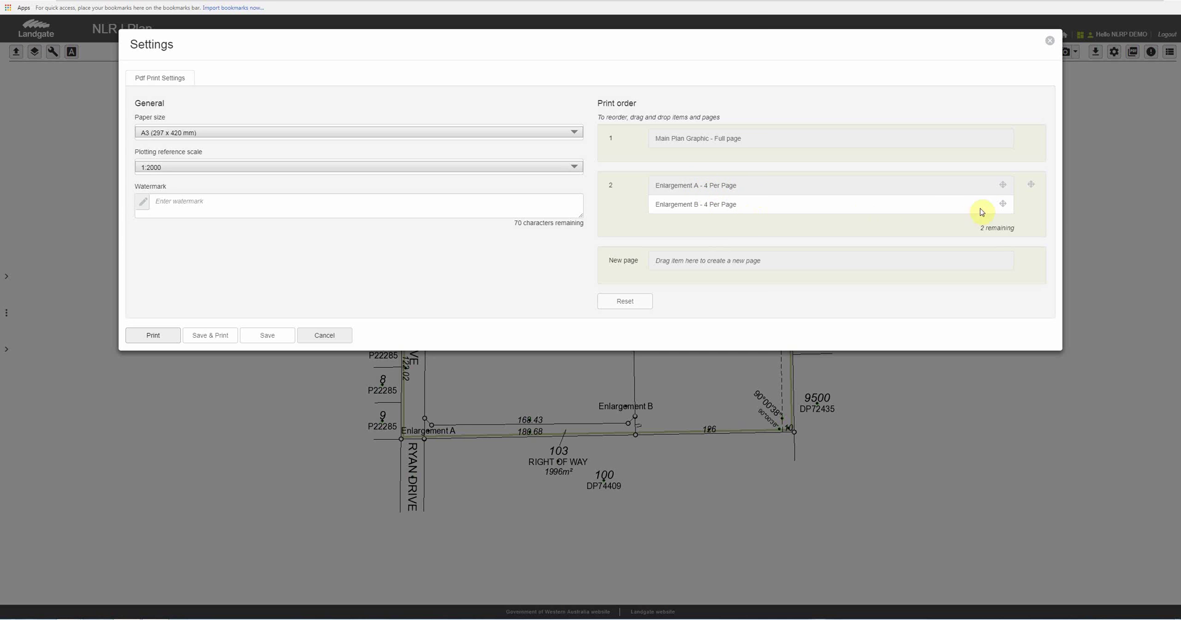
drag(1003, 208, 1002, 186)
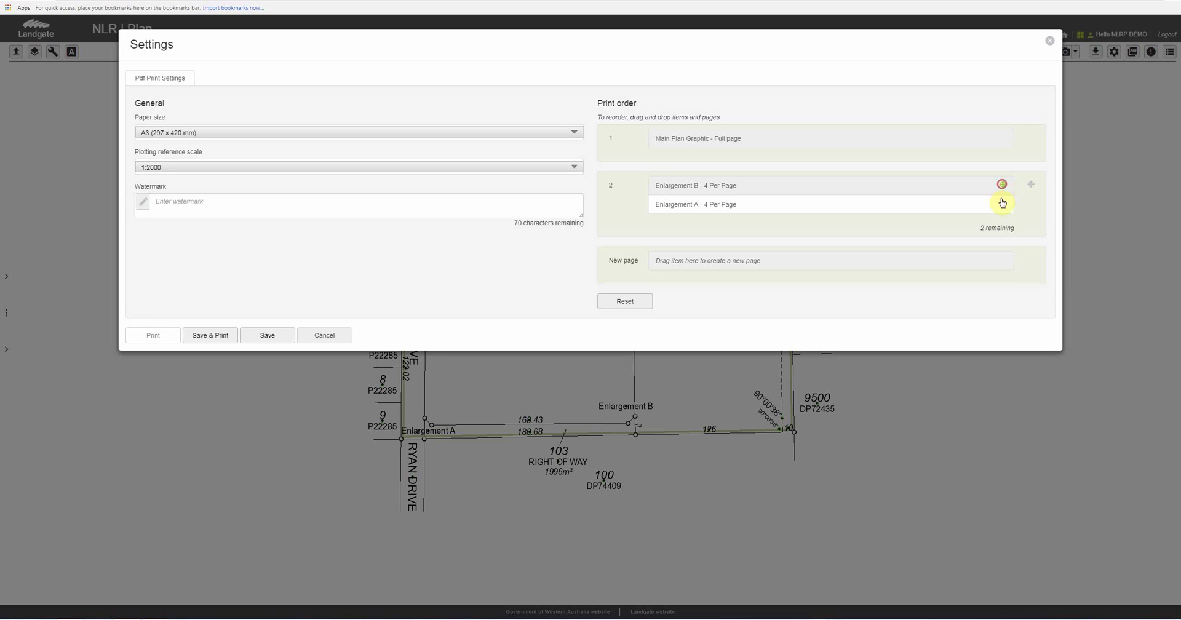
mouse_move(1002, 185)
mouse_down()
mouse_move(997, 259)
mouse_move(1008, 198)
mouse_up()
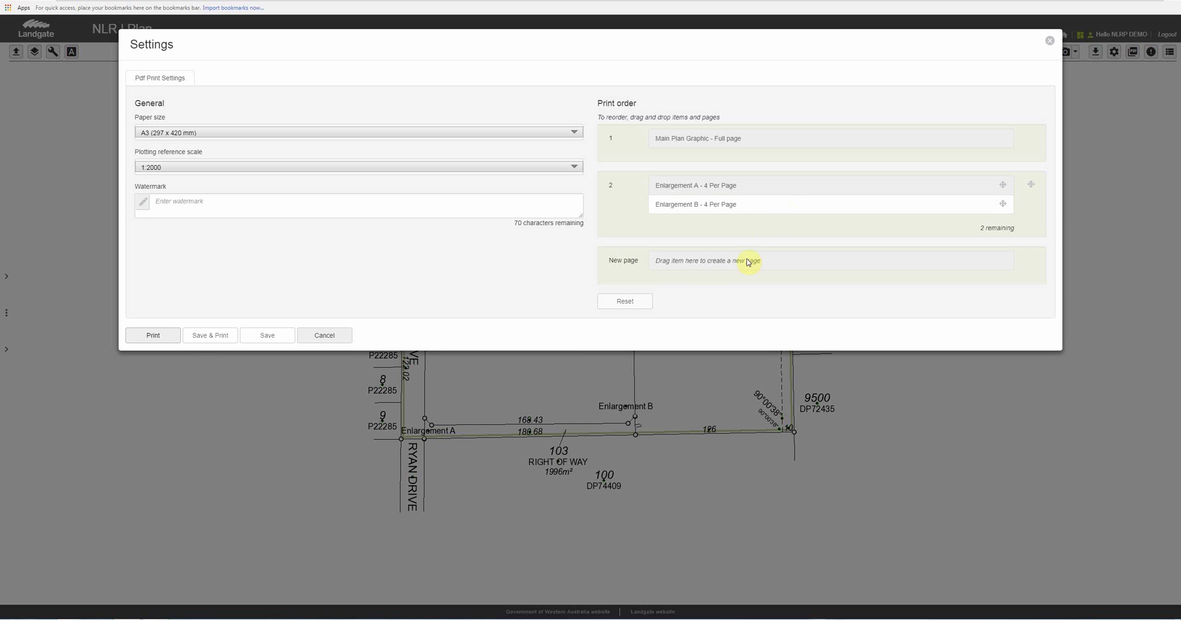
Step: Print the plan to PDF with the current settings and review the endorsement, main plan and enlargement sheets
click(159, 343)
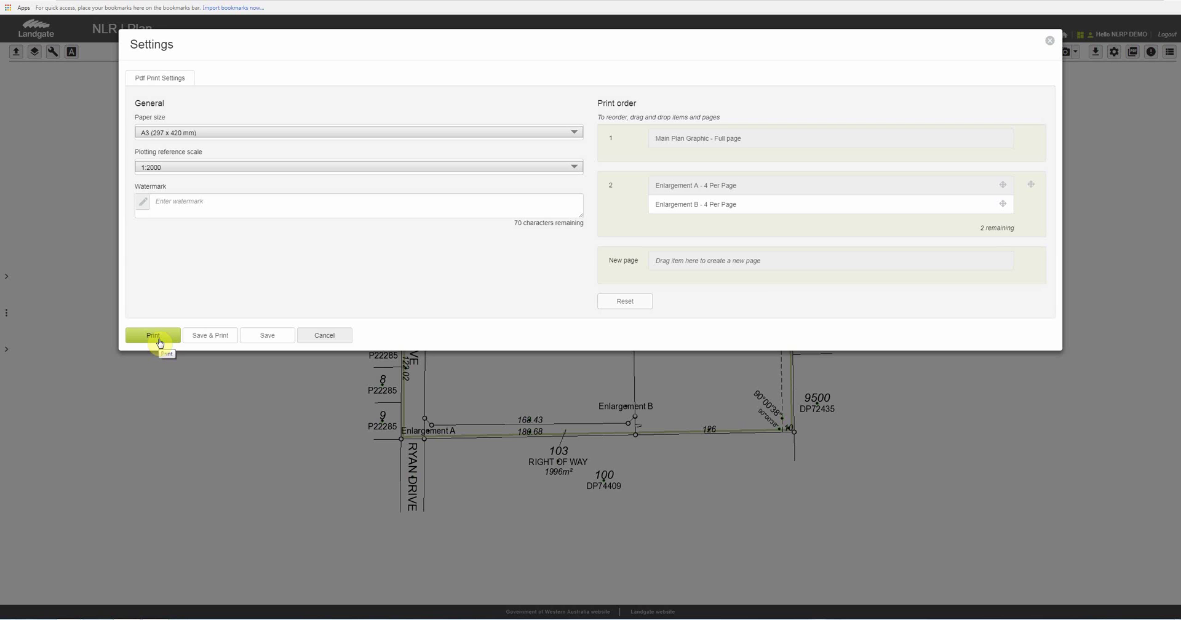
click(160, 338)
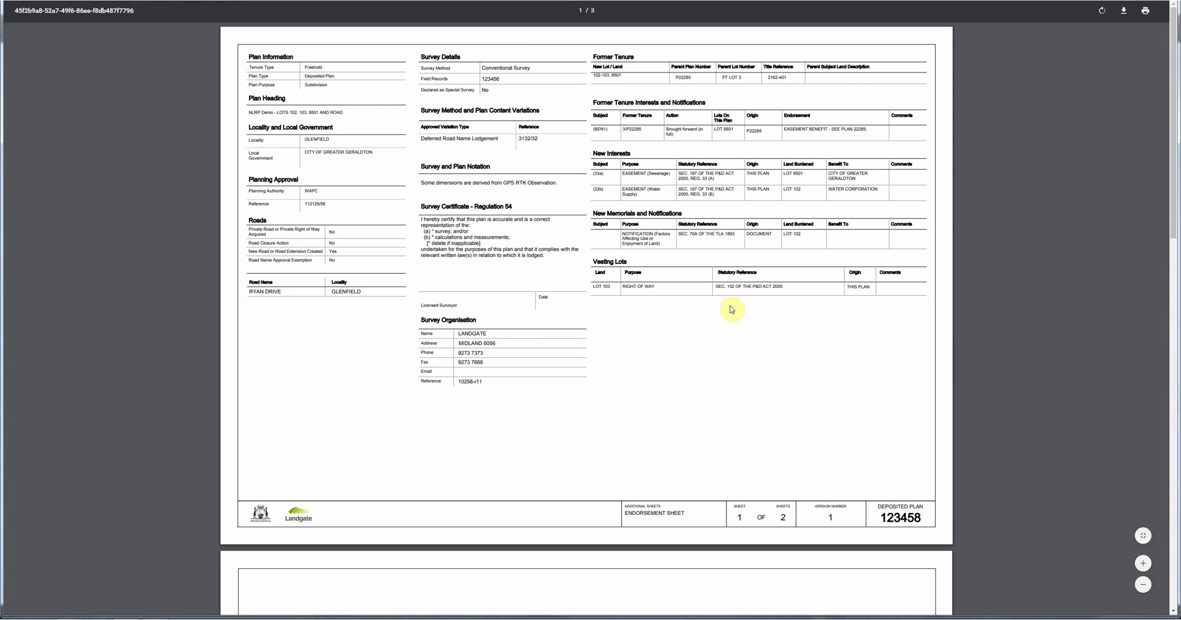
scroll(1174, 447, down, 1)
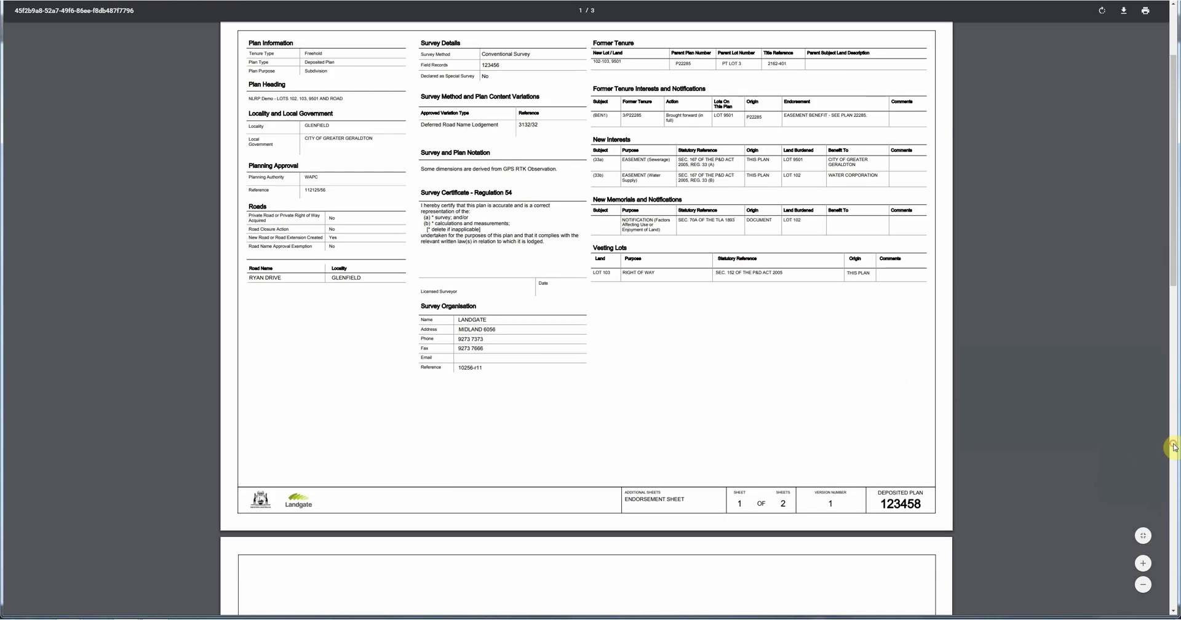
click(1174, 447)
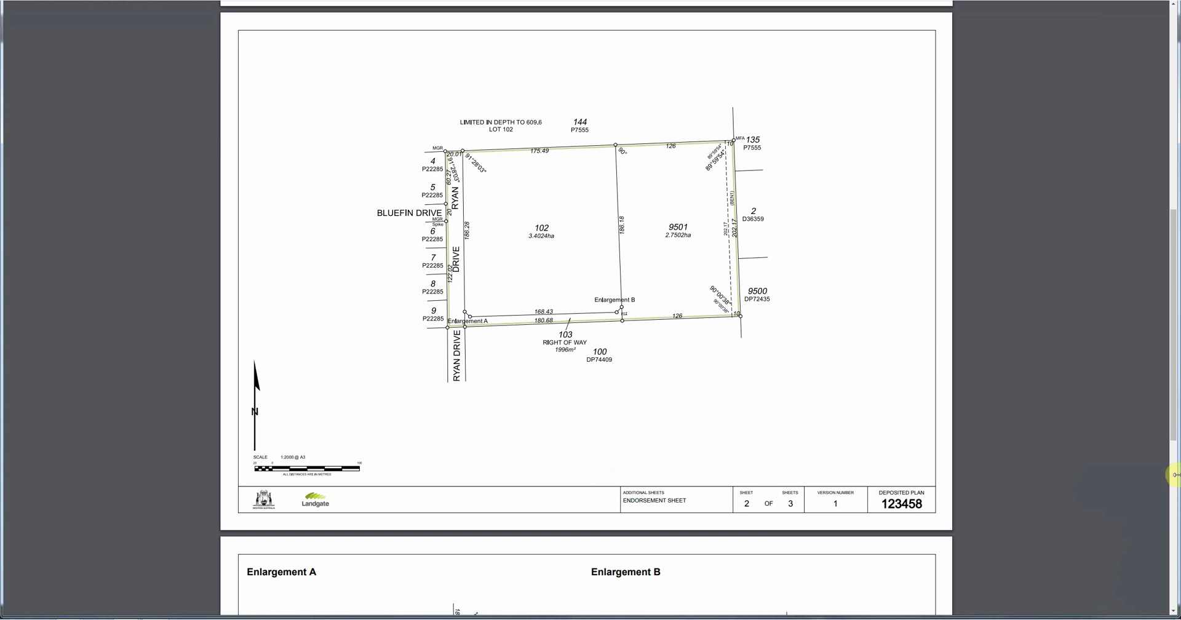
scroll(1174, 443, down, 7)
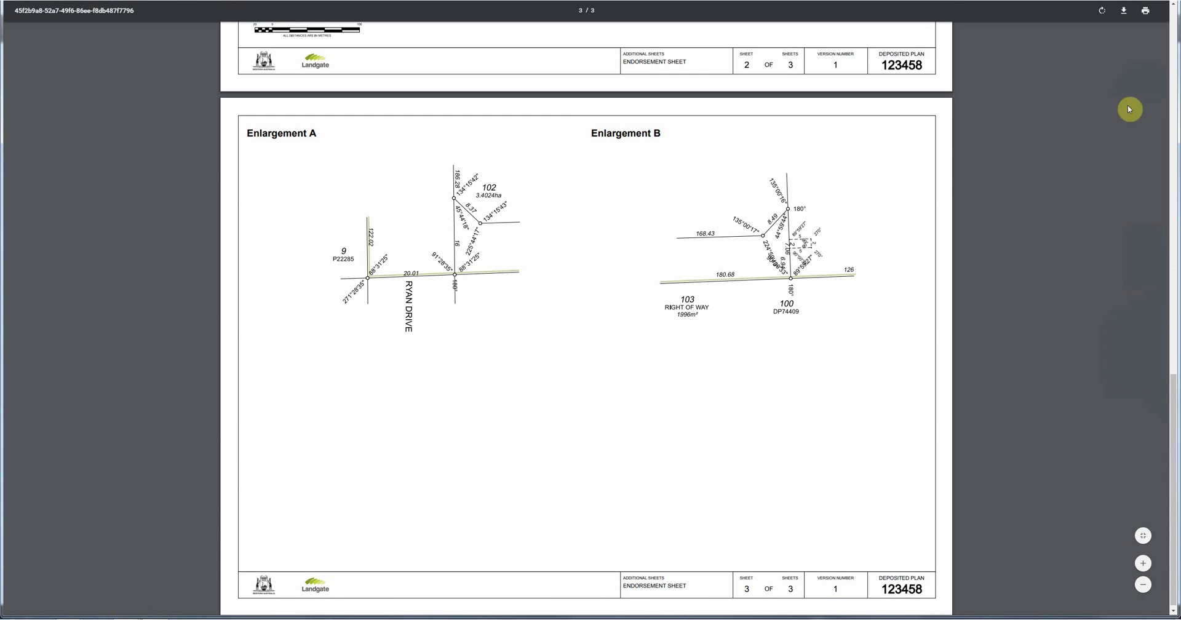
Step: Start downloading the PDF, cancel the save, and close the PDF
click(1124, 11)
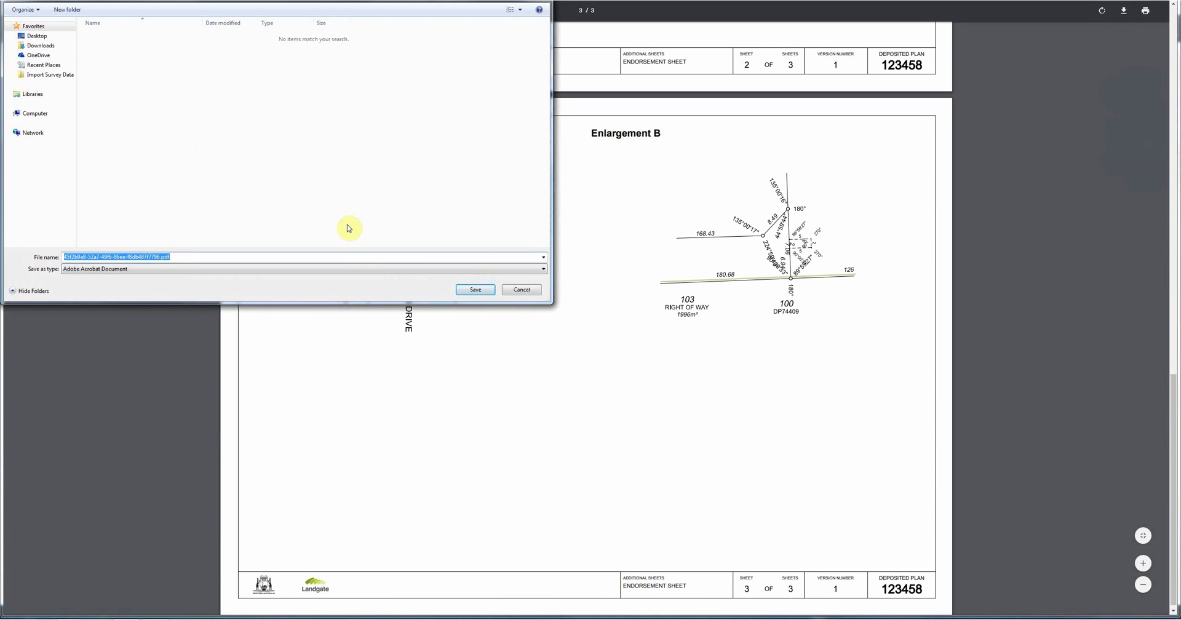
click(518, 292)
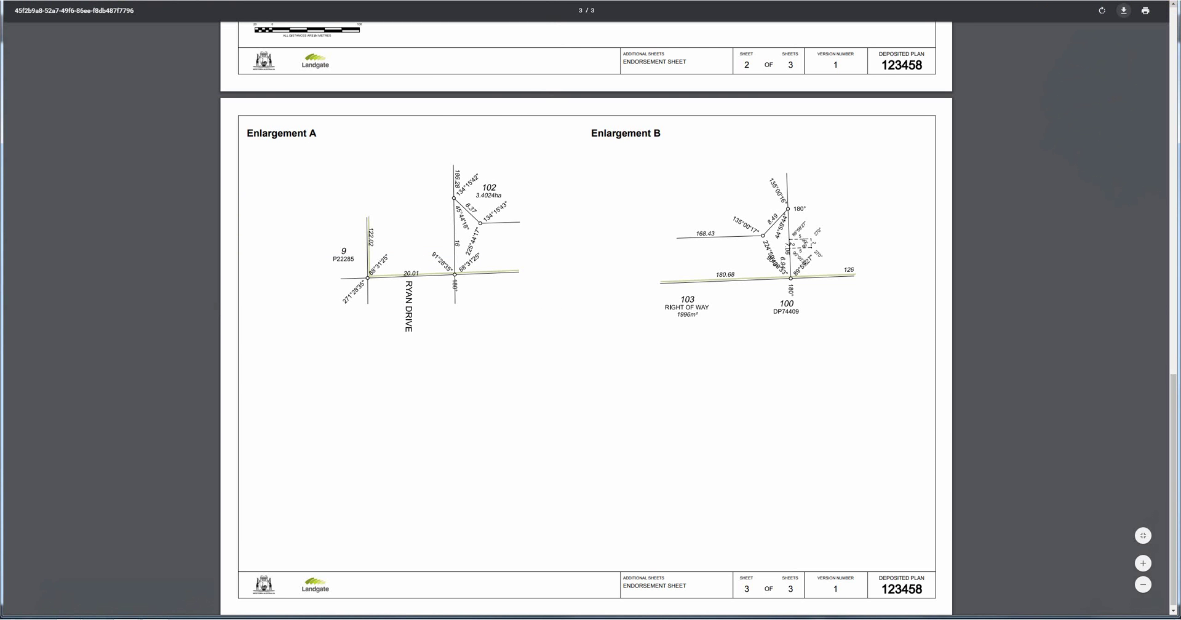
click(1167, 2)
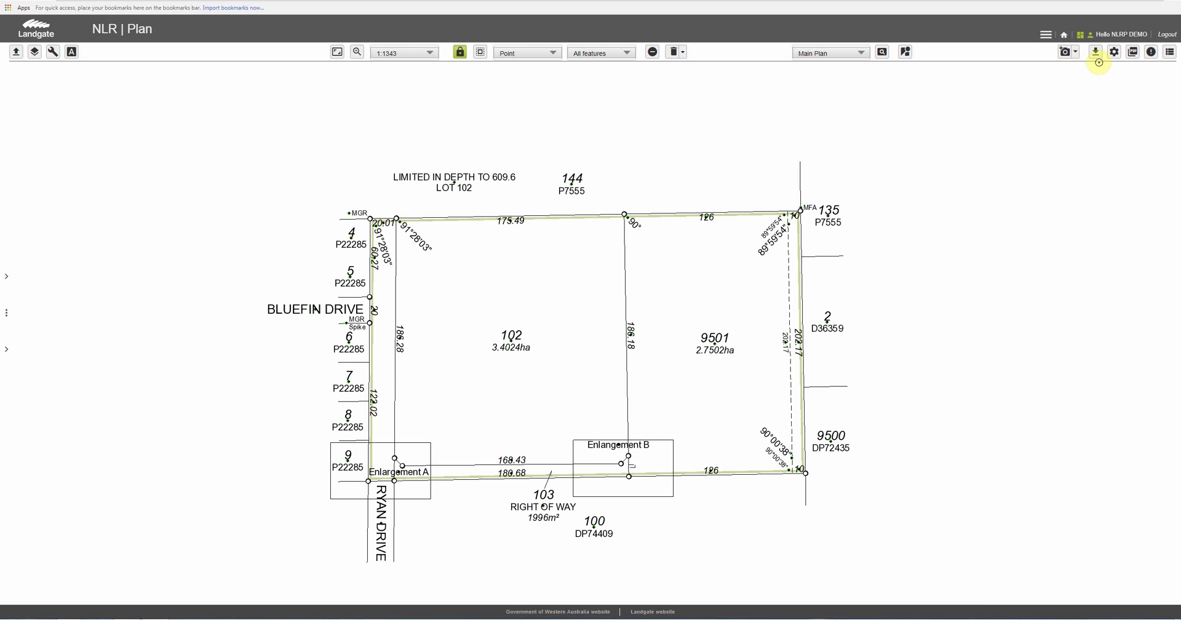
Step: Export the survey data of the plan with CSD as the file type
click(1097, 53)
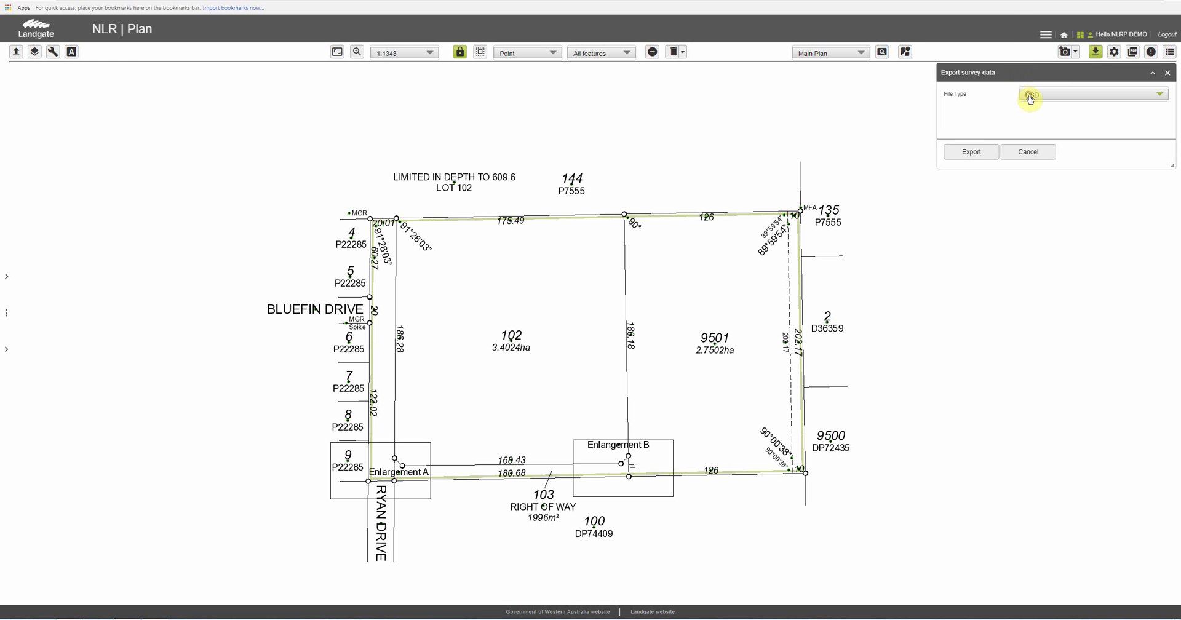
click(1031, 97)
click(1040, 112)
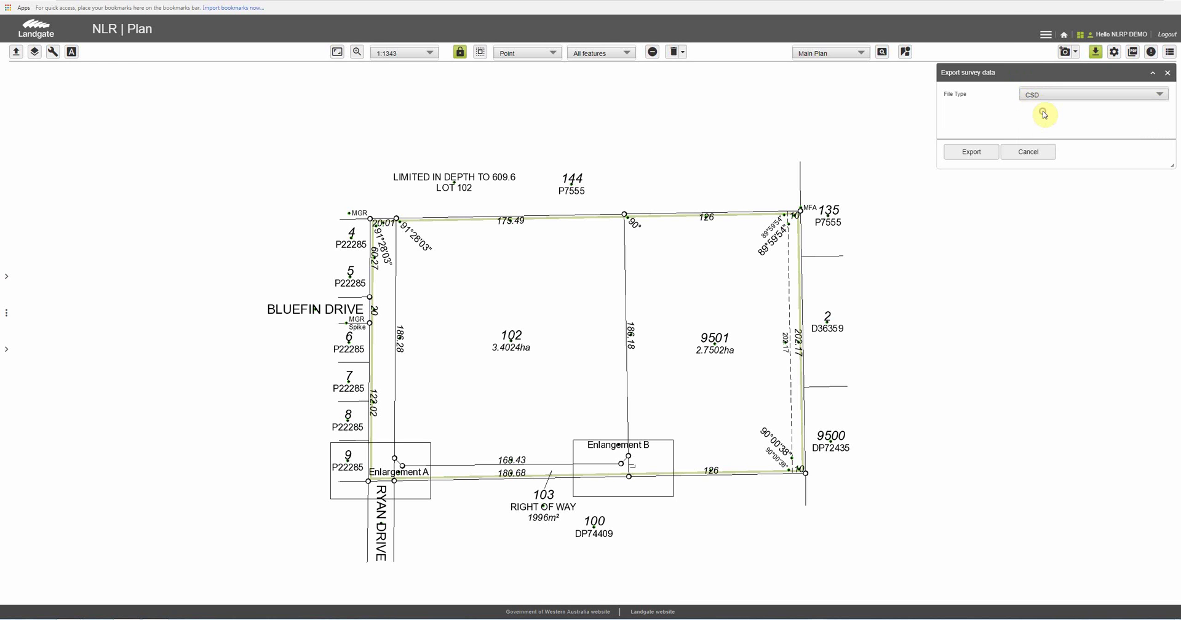
click(970, 153)
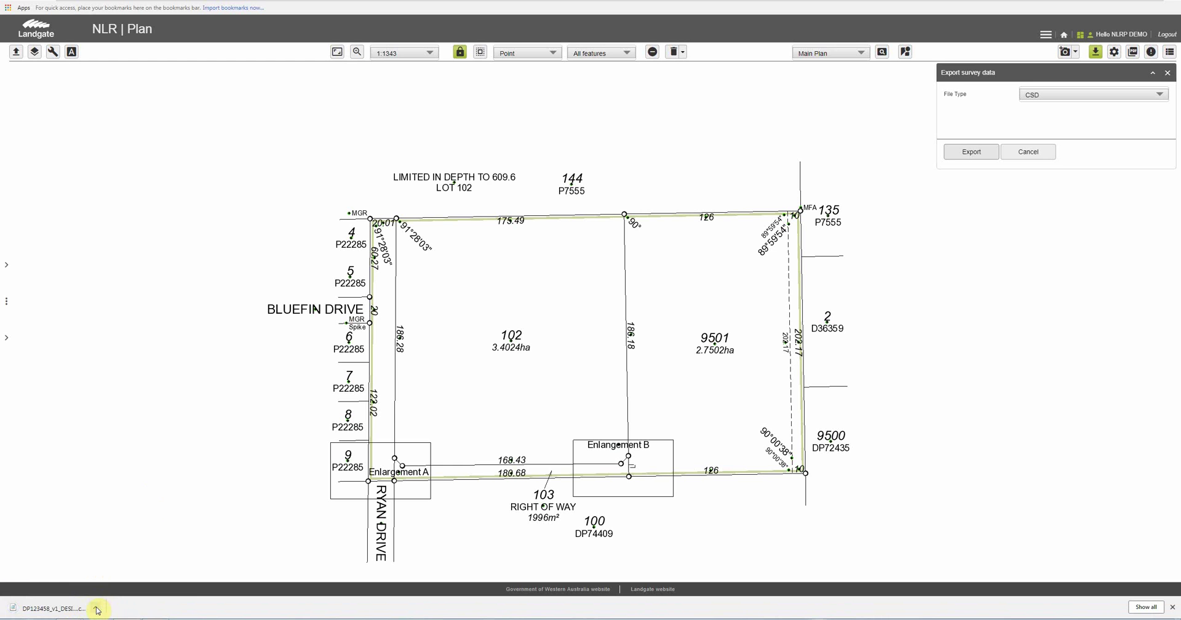
Step: Open the exported CSD file in Notepad to review its contents, and close both the file and the survey data export
click(97, 611)
click(109, 548)
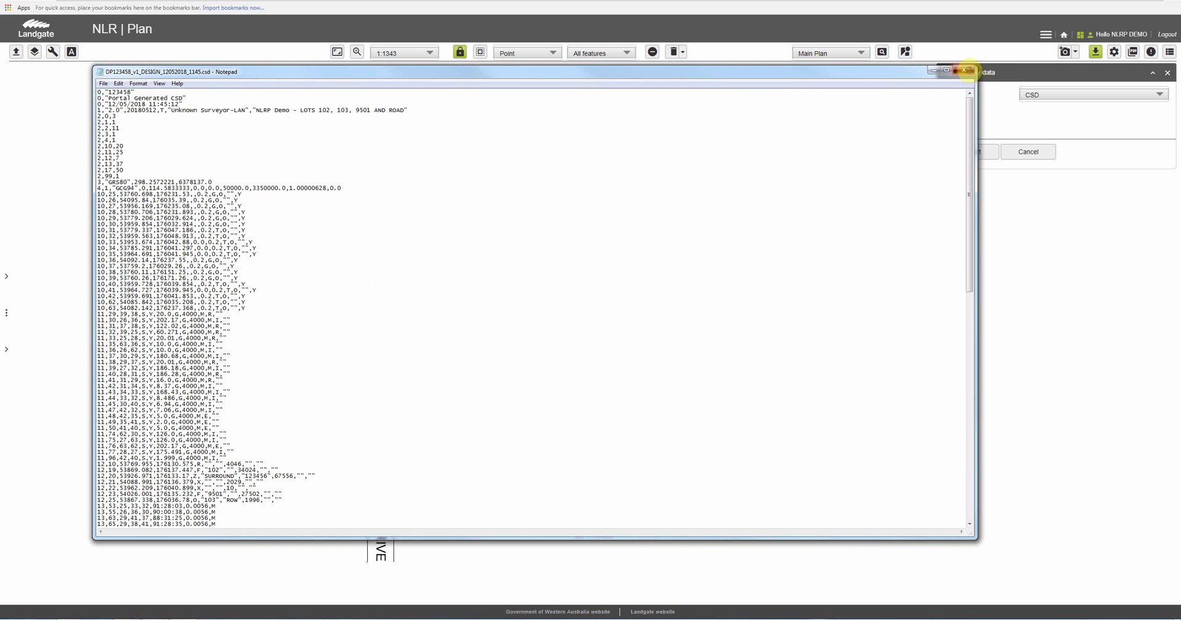
click(968, 70)
click(1095, 51)
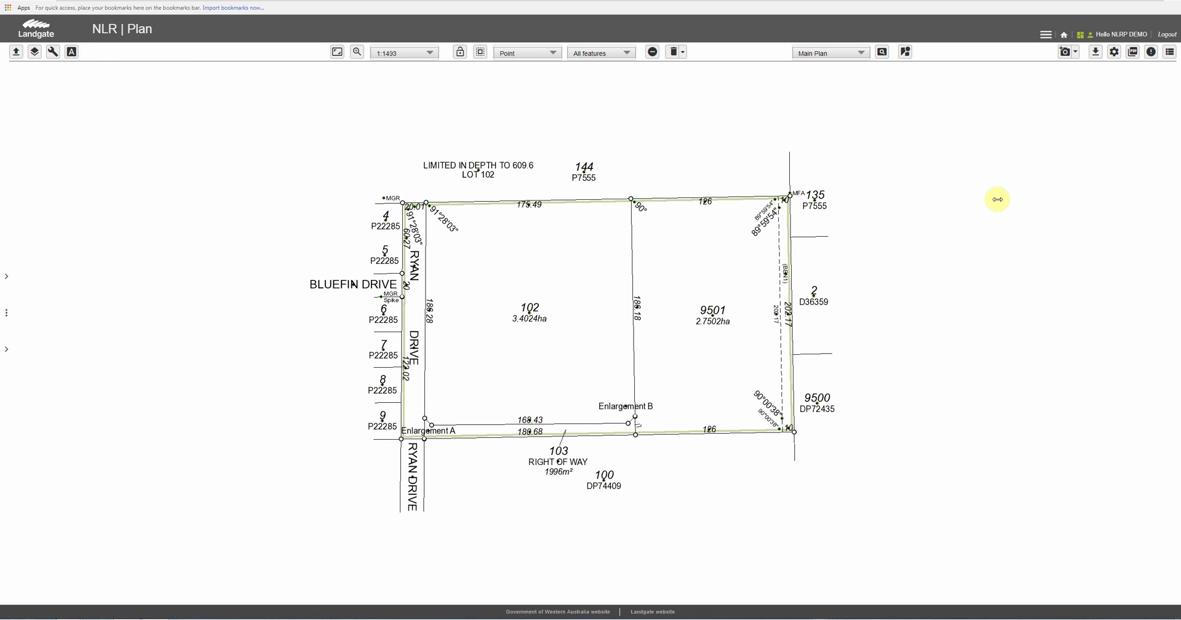